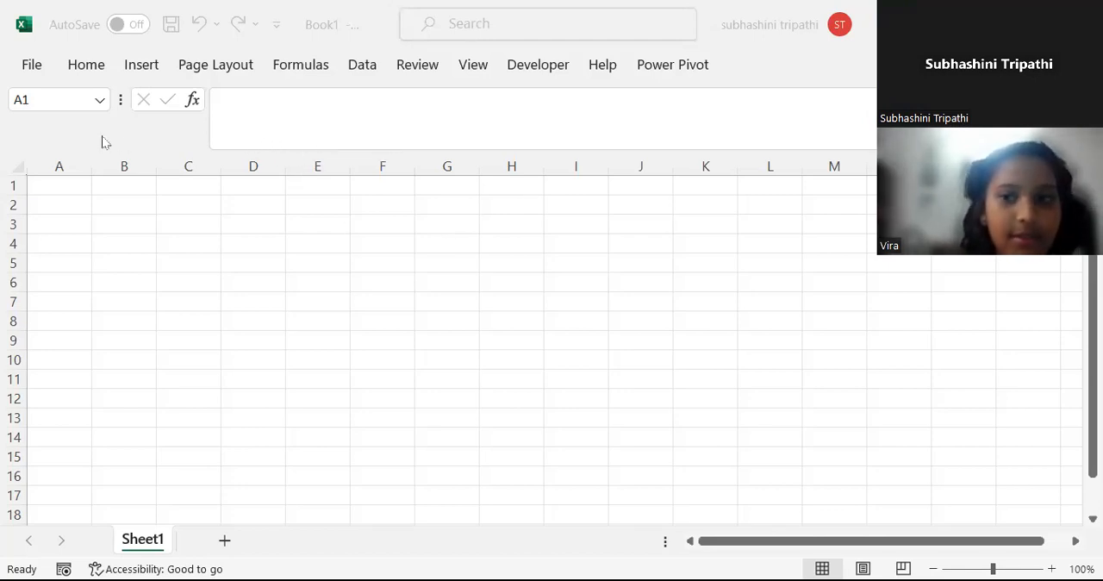
Enter the number 1 in cell A1 of the blank worksheet.
click(149, 263)
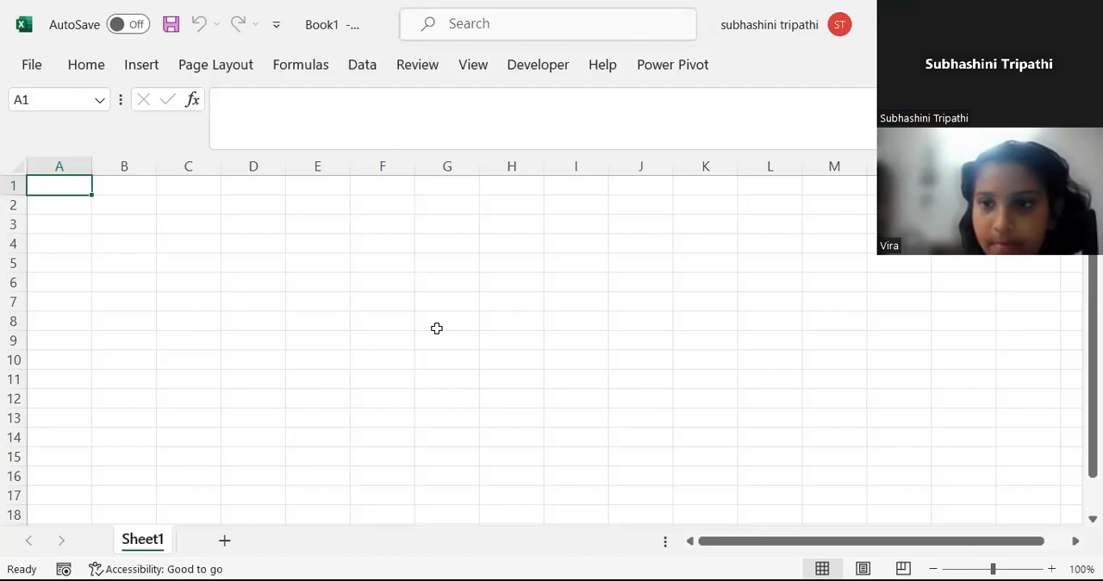
key(Return)
key(Up)
key(Right)
key(Left)
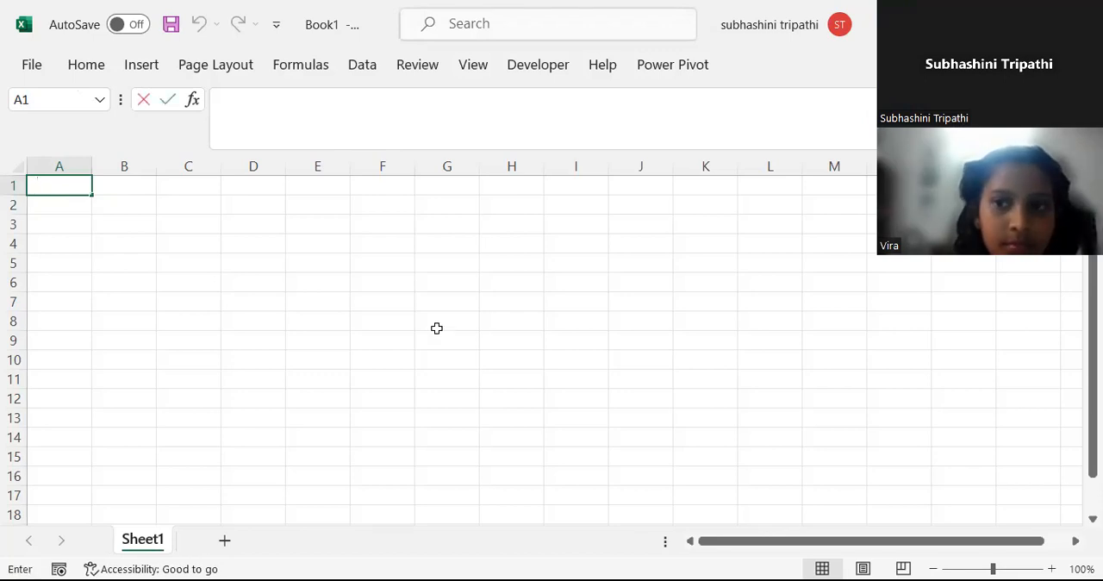
text(1)
key(Tab)
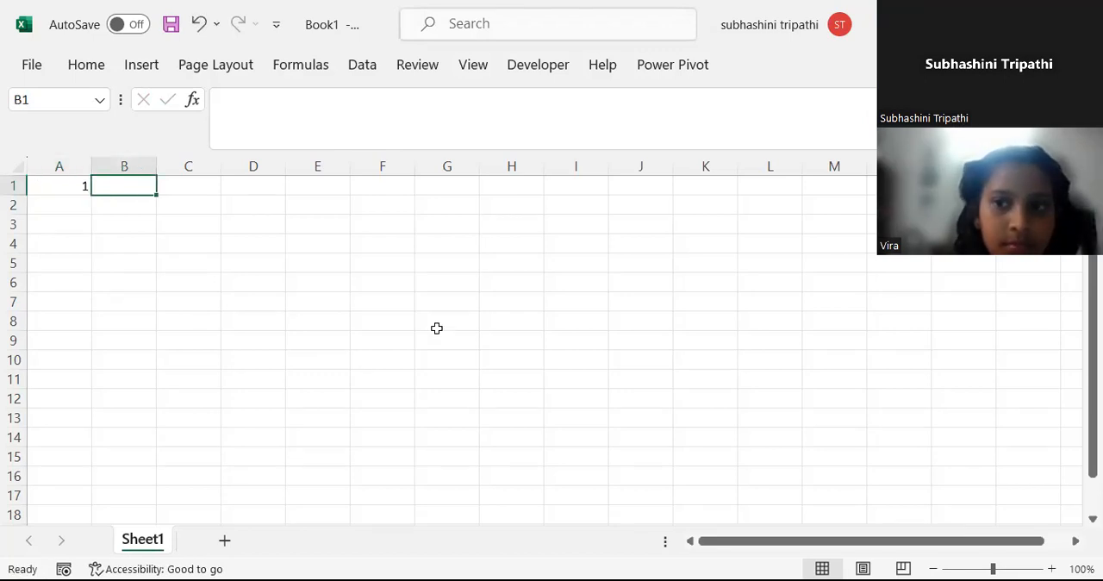
Enter "Name of Student is" followed by the student's name in B1, and widen column B to fit the text.
text(Name)
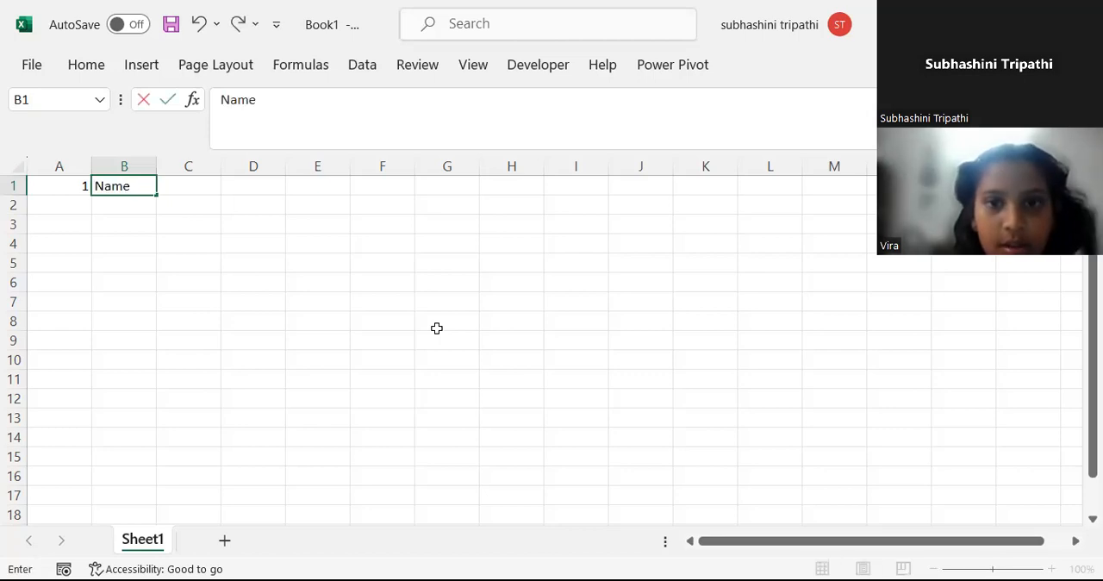
text( of Student is Toshani)
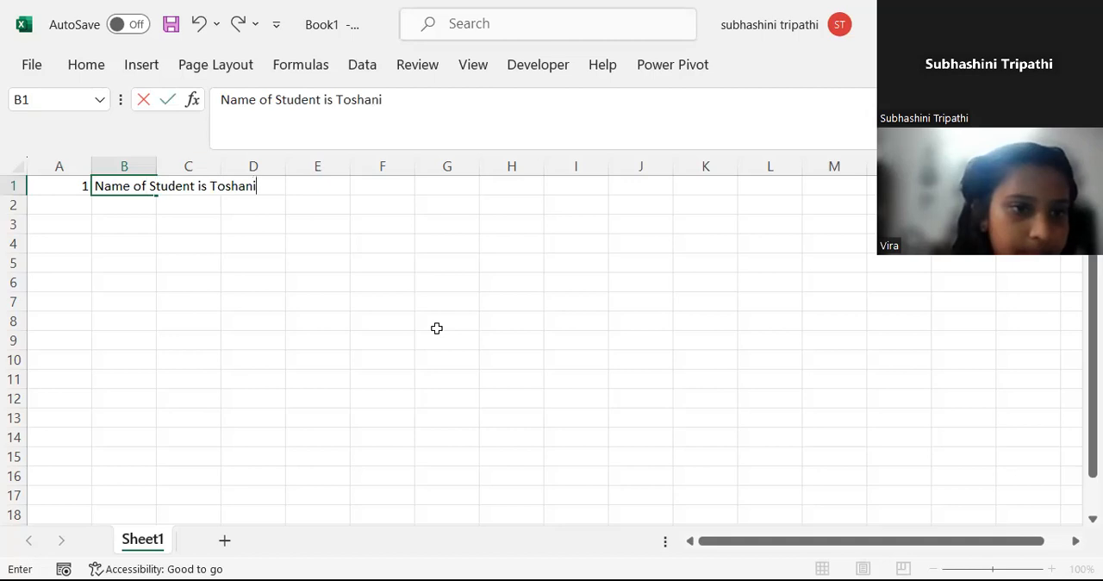
key(Return)
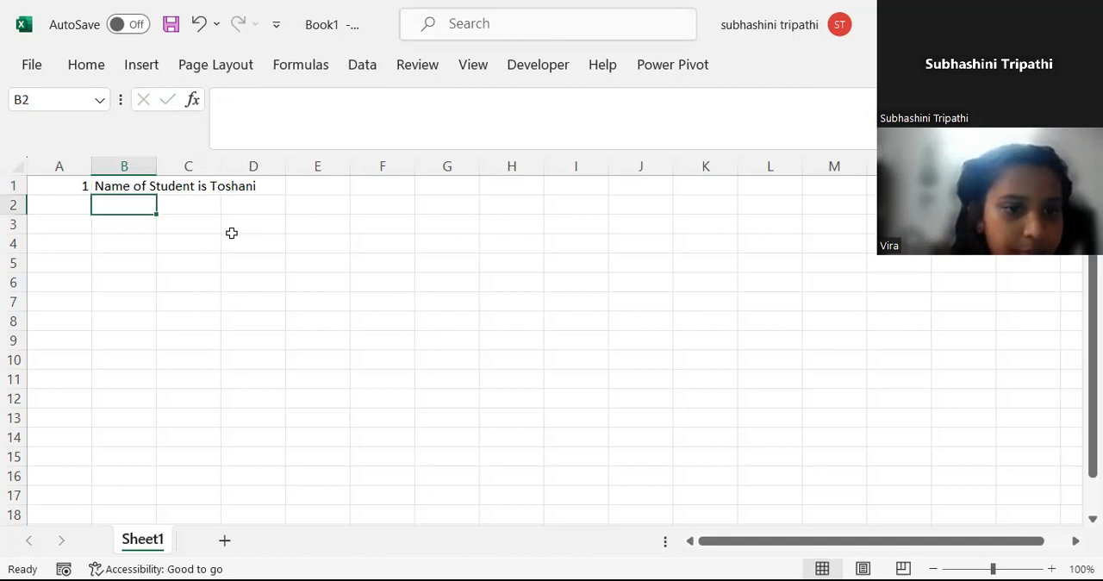
drag(157, 165, 256, 166)
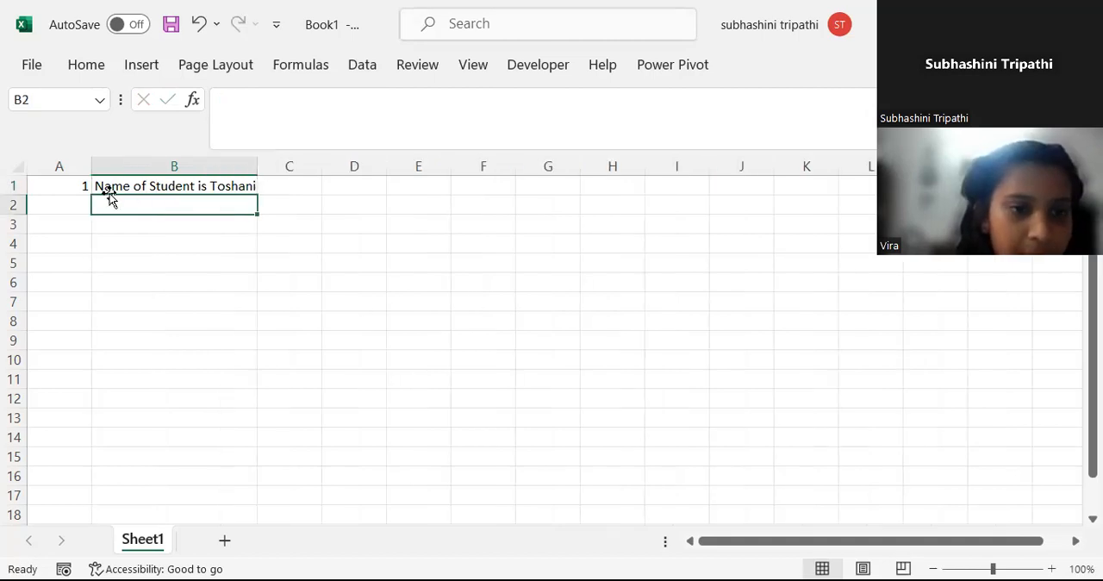
Enter the numbers 111, 123 and 12.12 down column A in cells A2 to A4.
click(84, 203)
text(111)
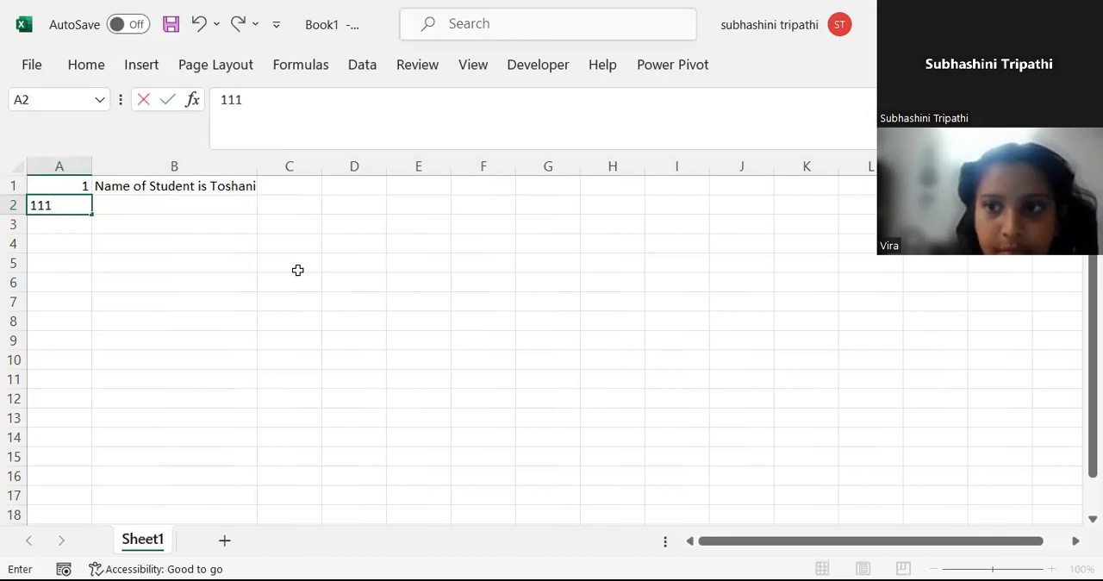
key(Return)
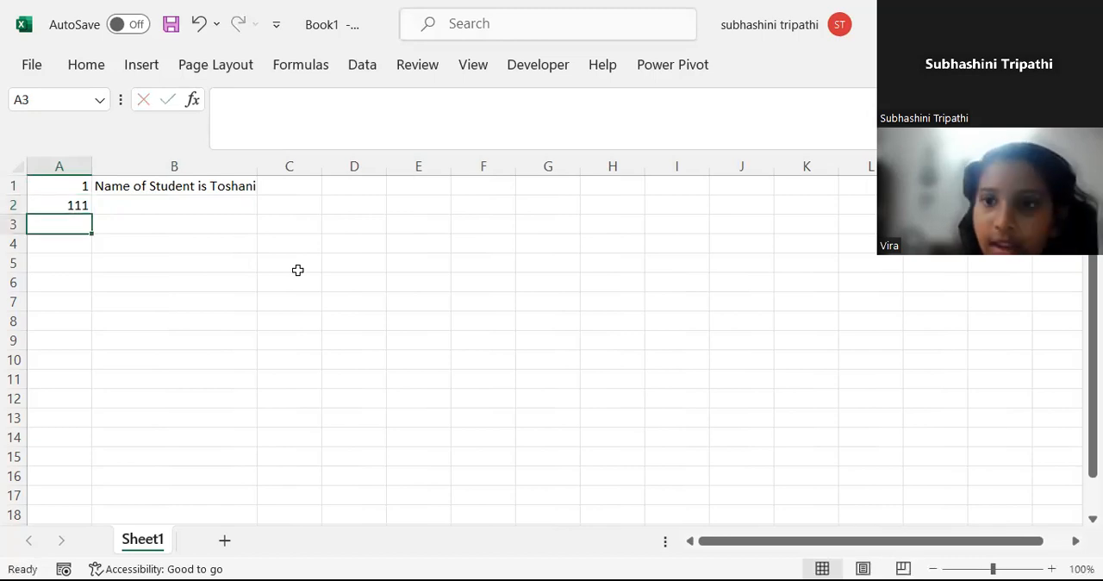
text(123)
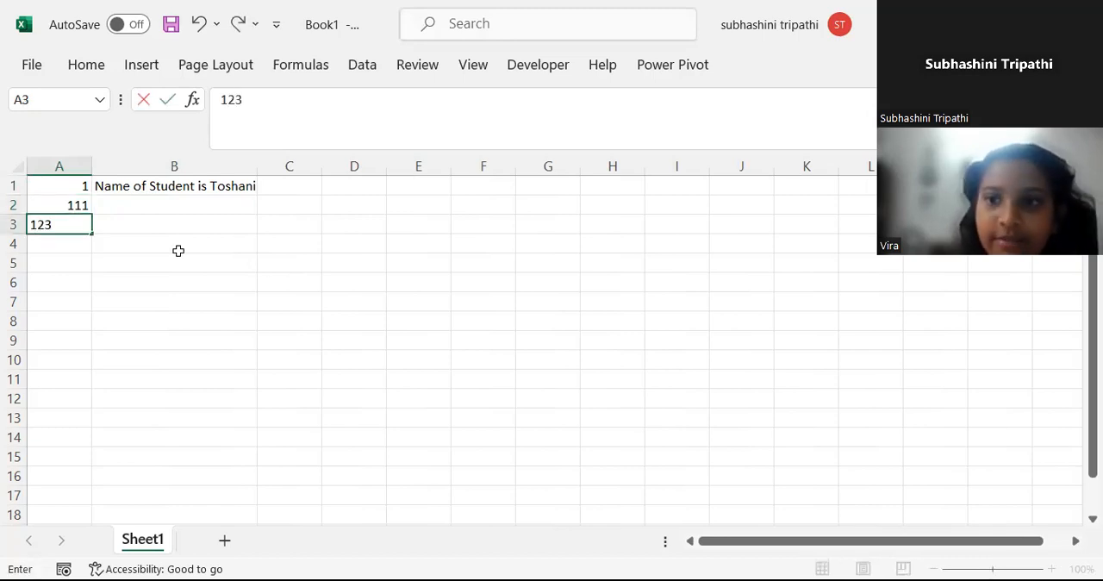
key(Return)
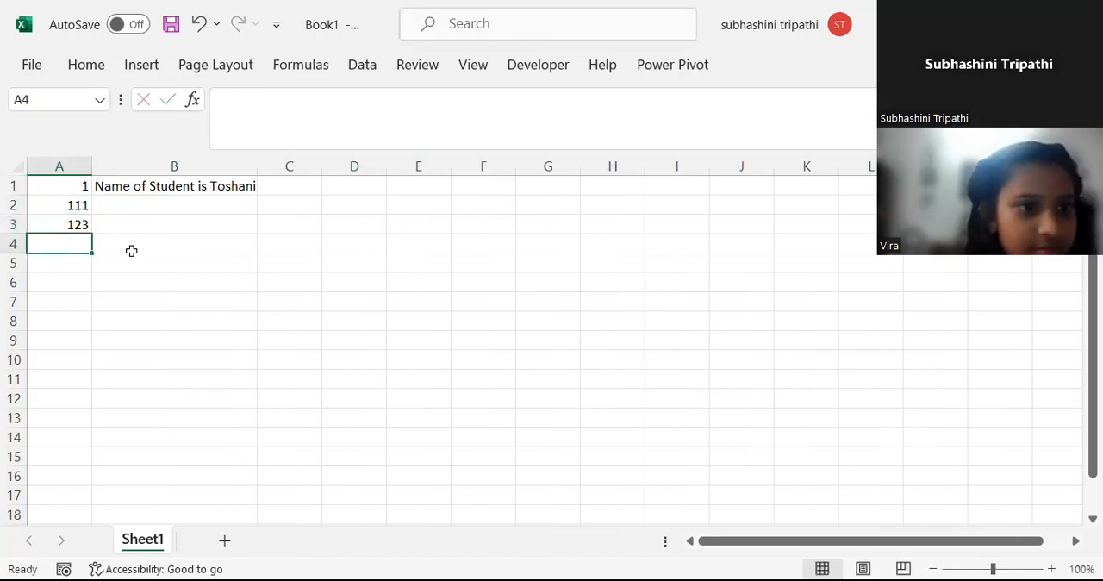
text(12.12)
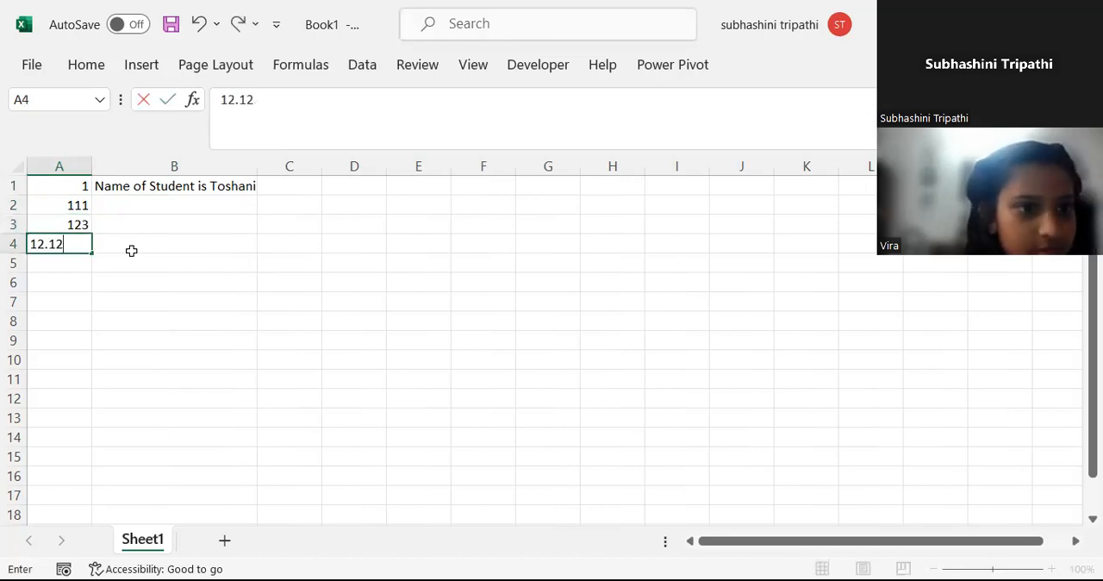
key(Return)
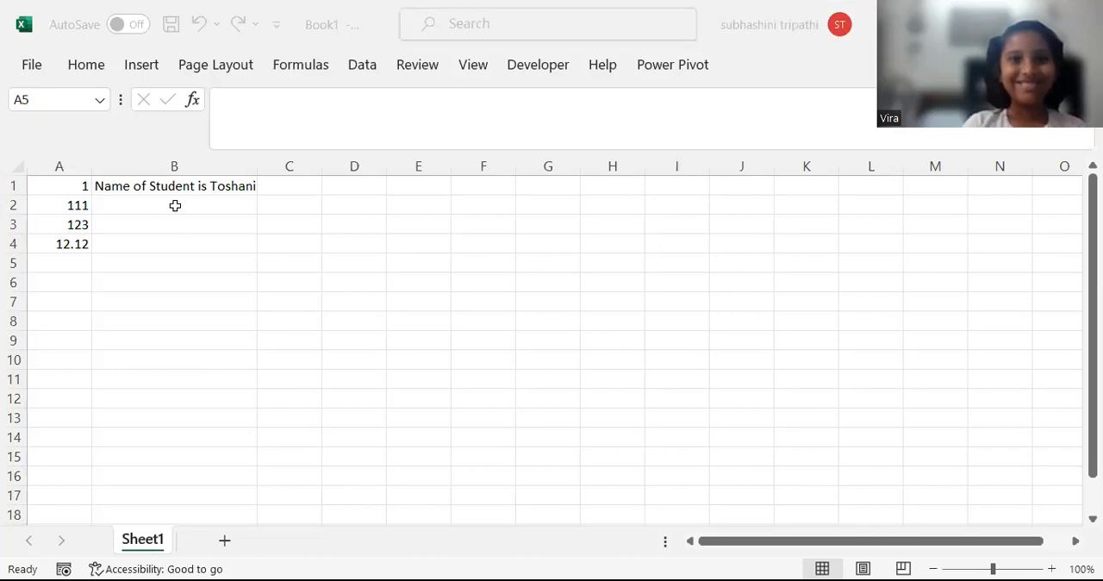
Enter 2+2 in cell A5 and turn the entry into the formula =2+2.
click(72, 264)
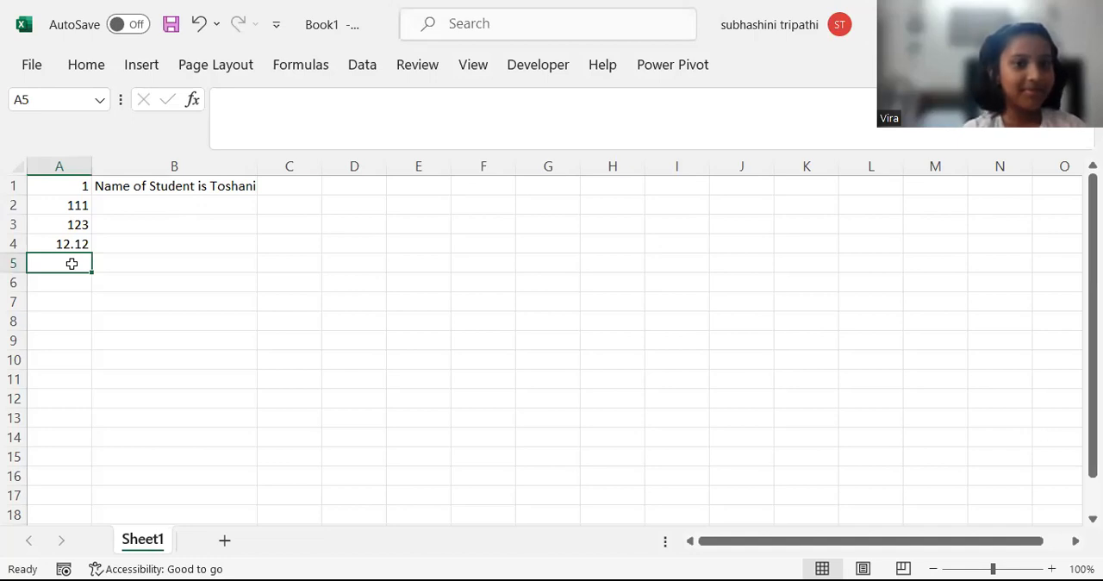
text(2+2)
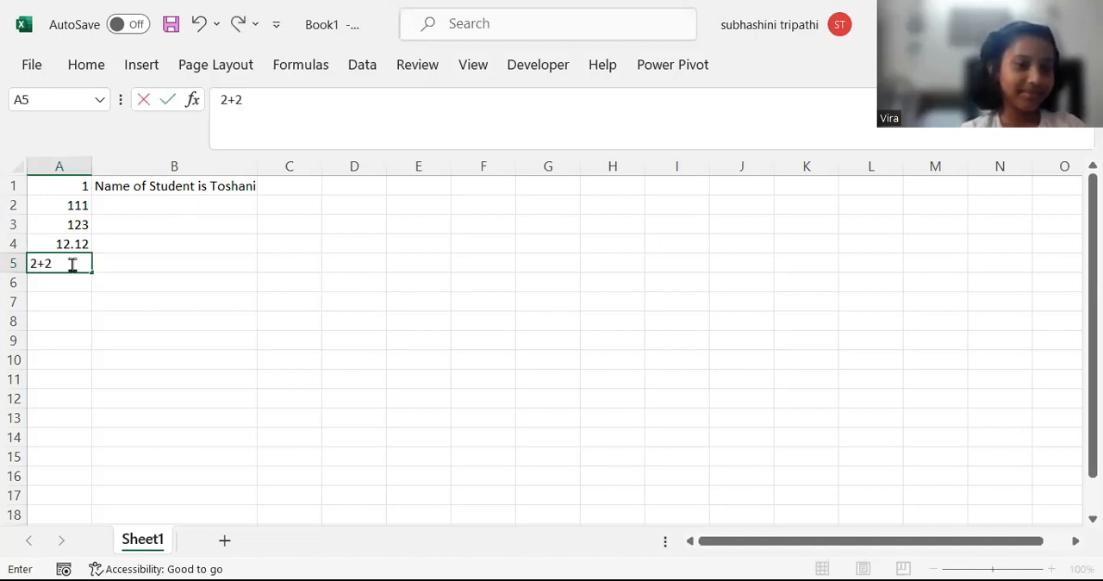
key(Return)
click(71, 263)
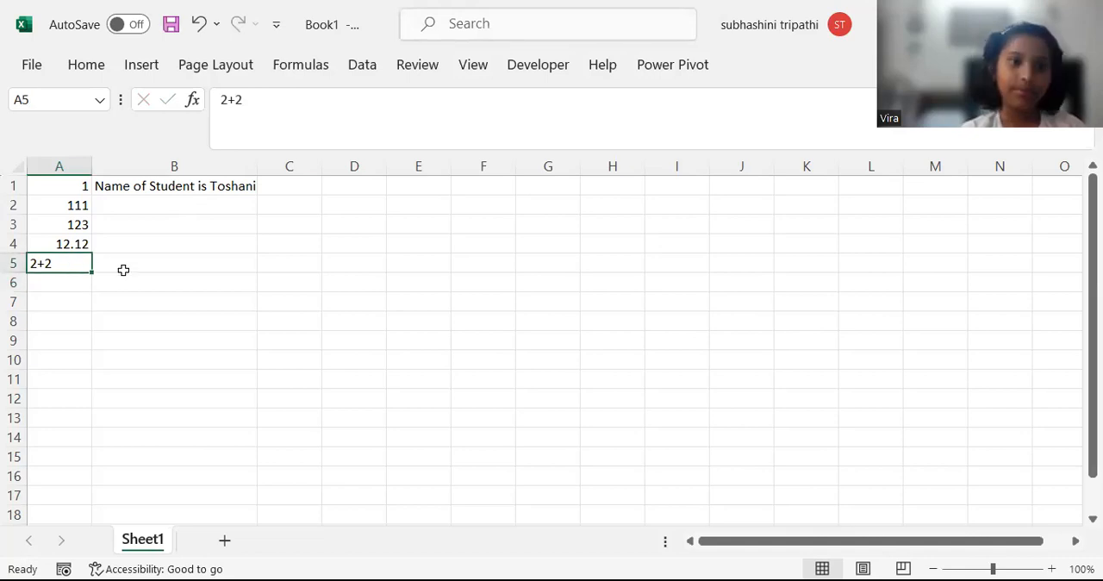
click(221, 98)
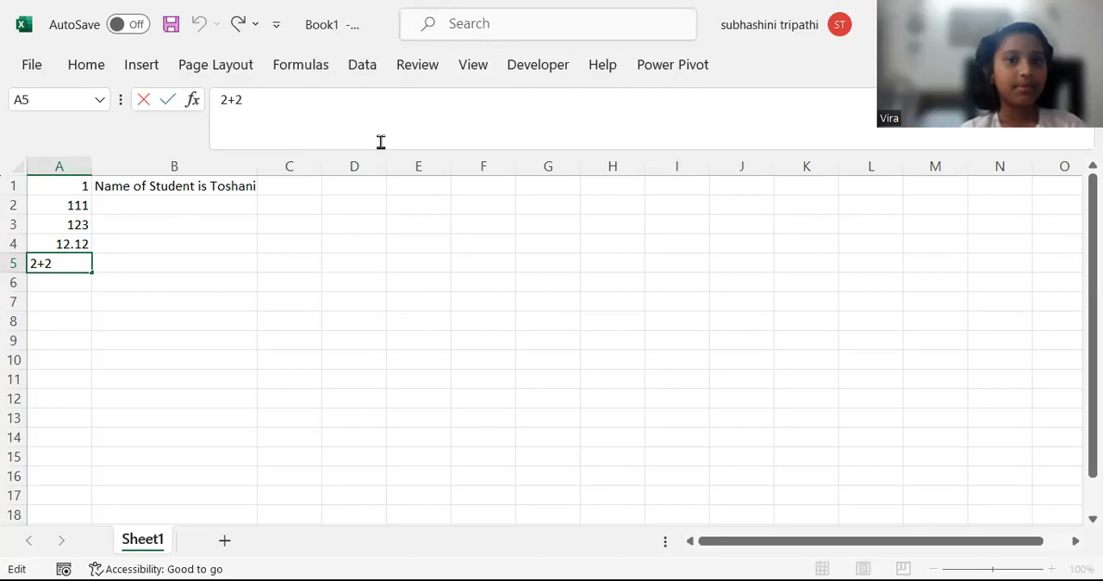
text(=)
key(Return)
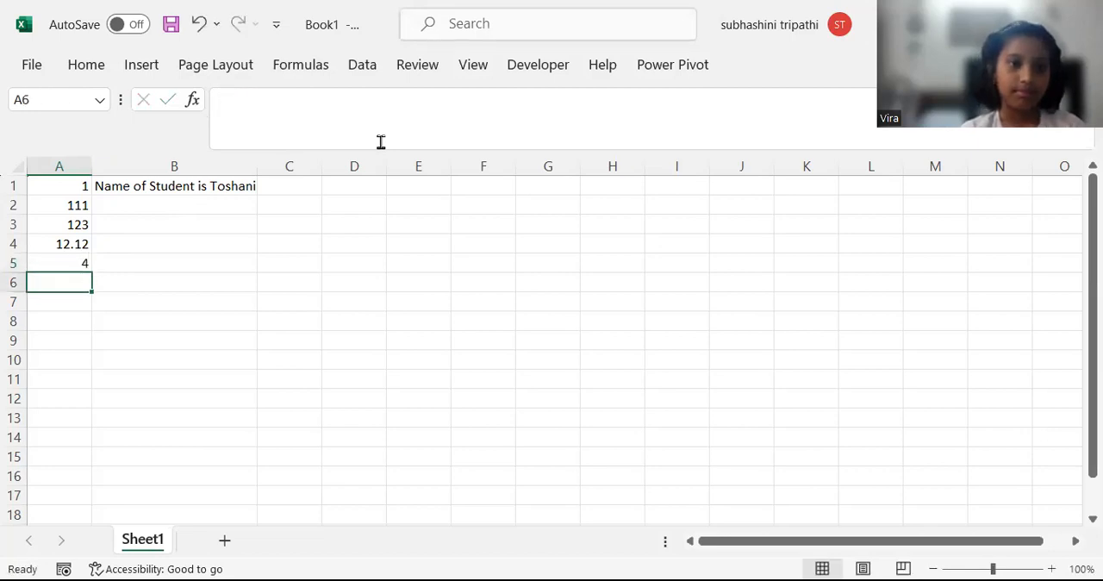
Enter the number 2 in both B5 and C5.
key(Up)
key(Right)
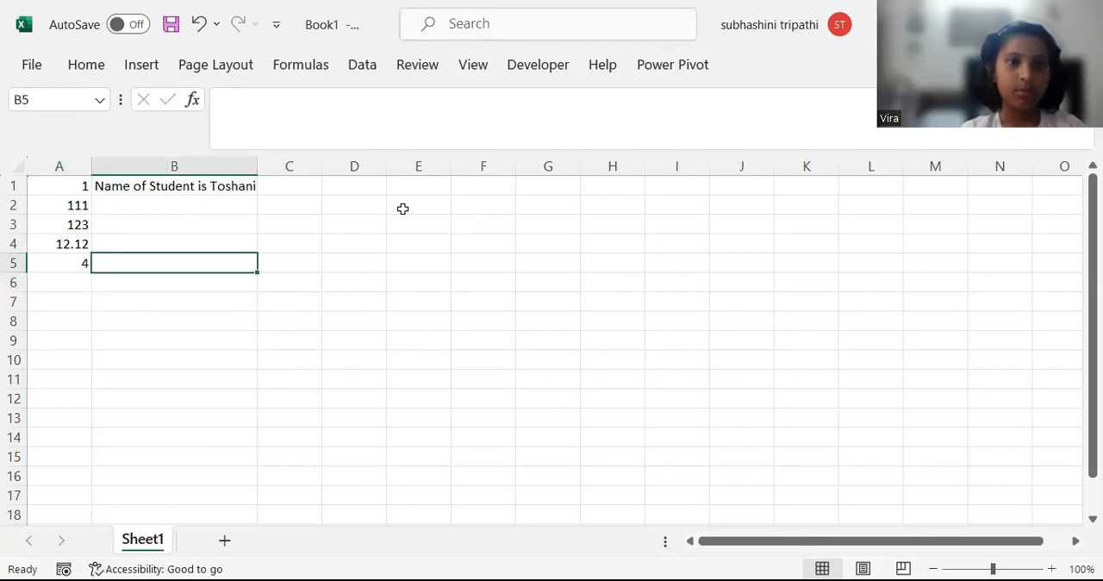
text(2)
key(Right)
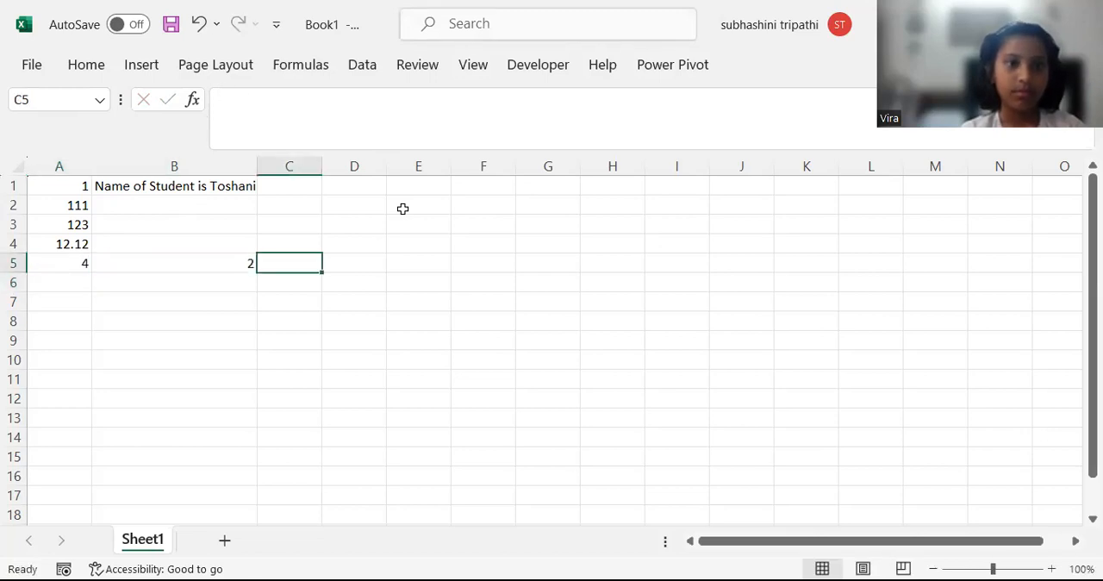
text(20)
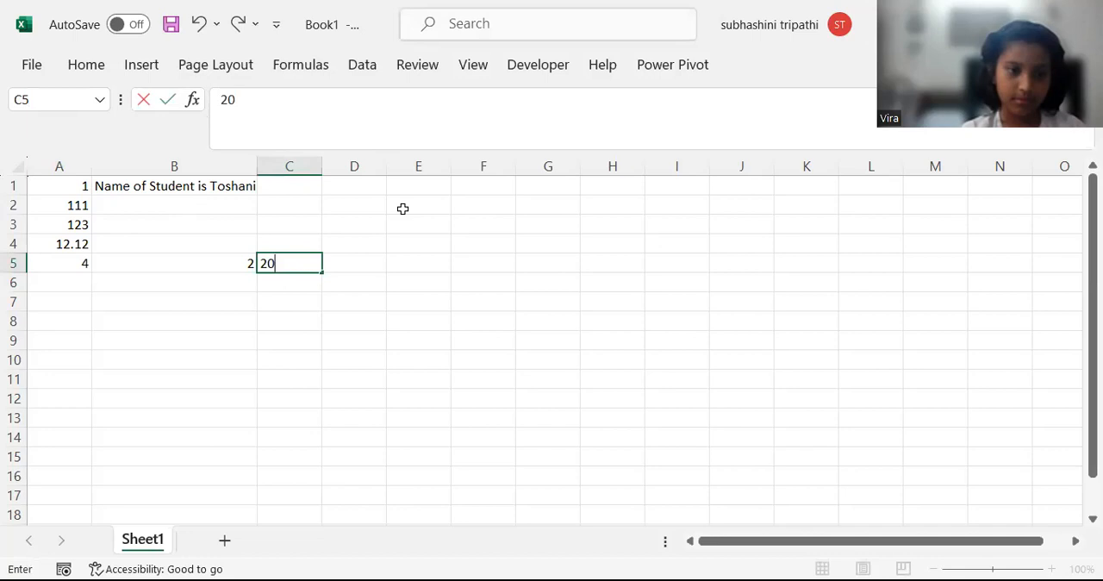
key(Return)
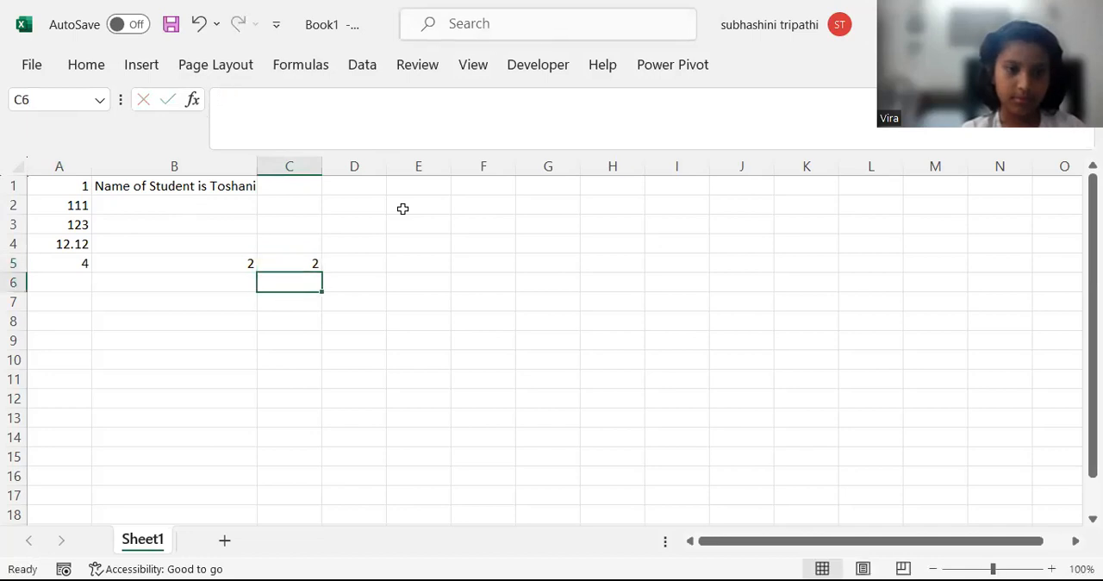
Add cells B5 and C5 in D5 with the cell-reference formula =B5+C5.
key(Up)
key(Right)
text(=)
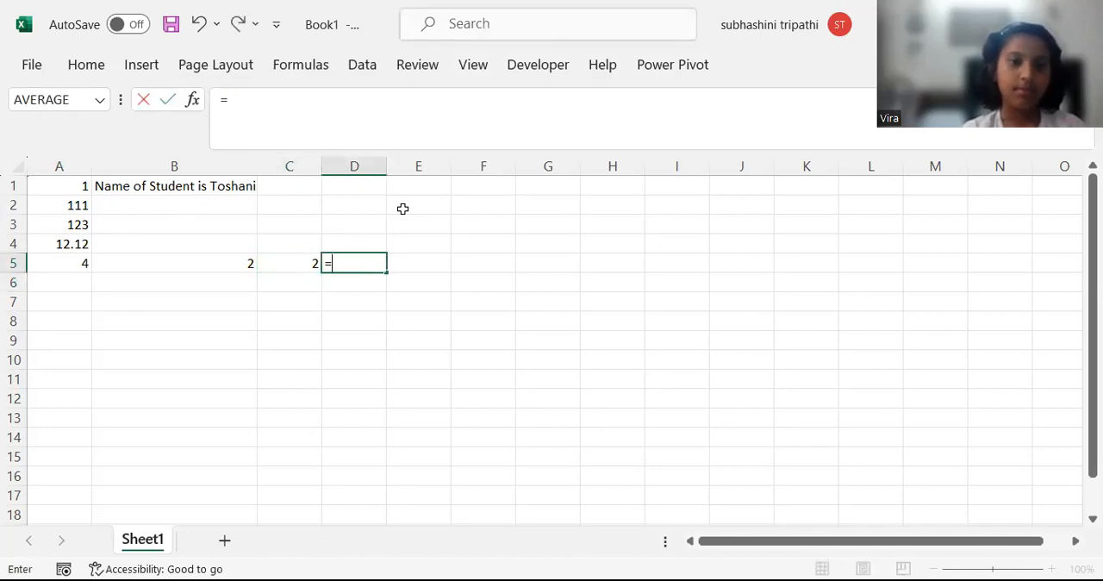
key(Left)
key(Left)
text(+)
Inspect the contents of cells A5 to D5 to compare the direct calculation with the cell-reference formula.
key(Left)
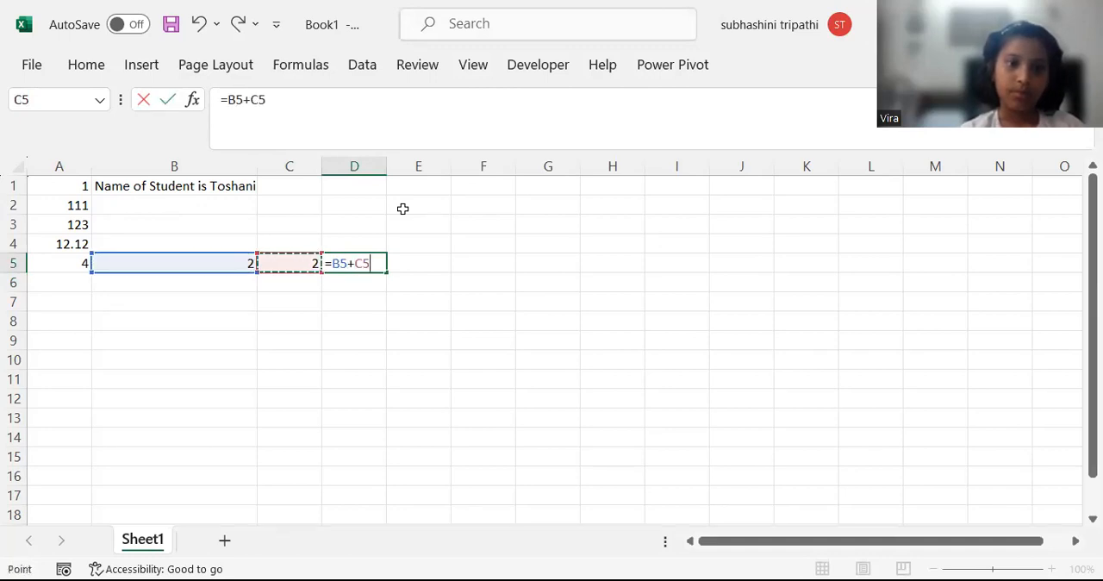
key(Return)
key(Up)
key(Up)
key(Left)
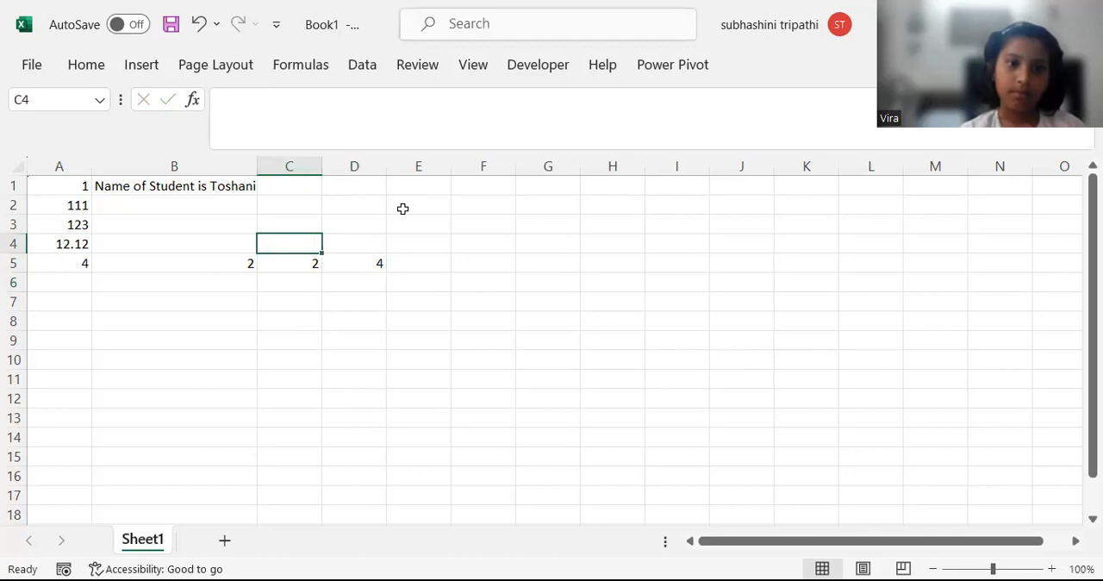
key(Left)
key(Down)
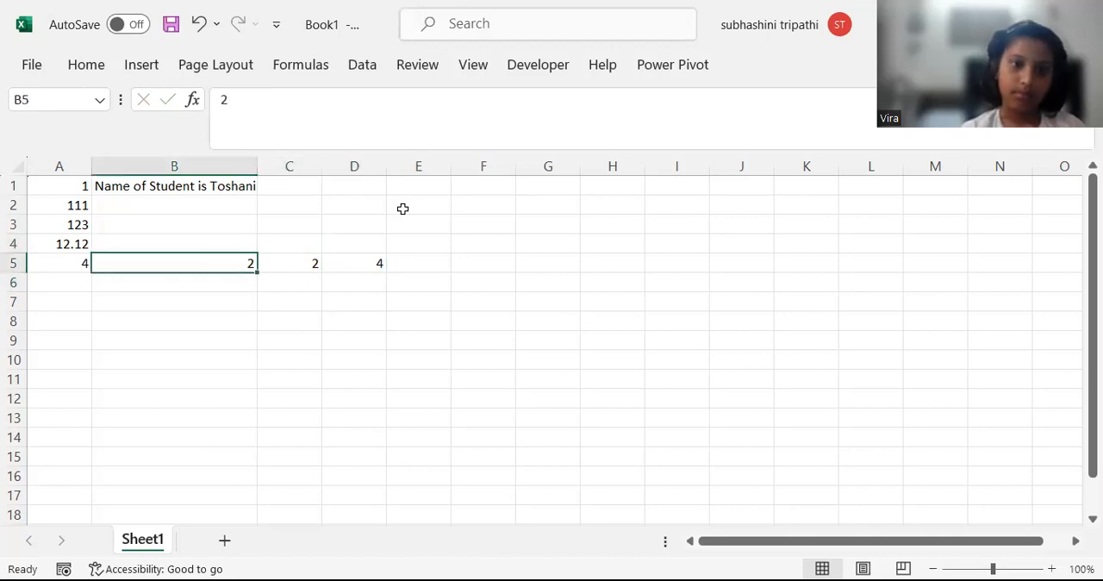
key(Left)
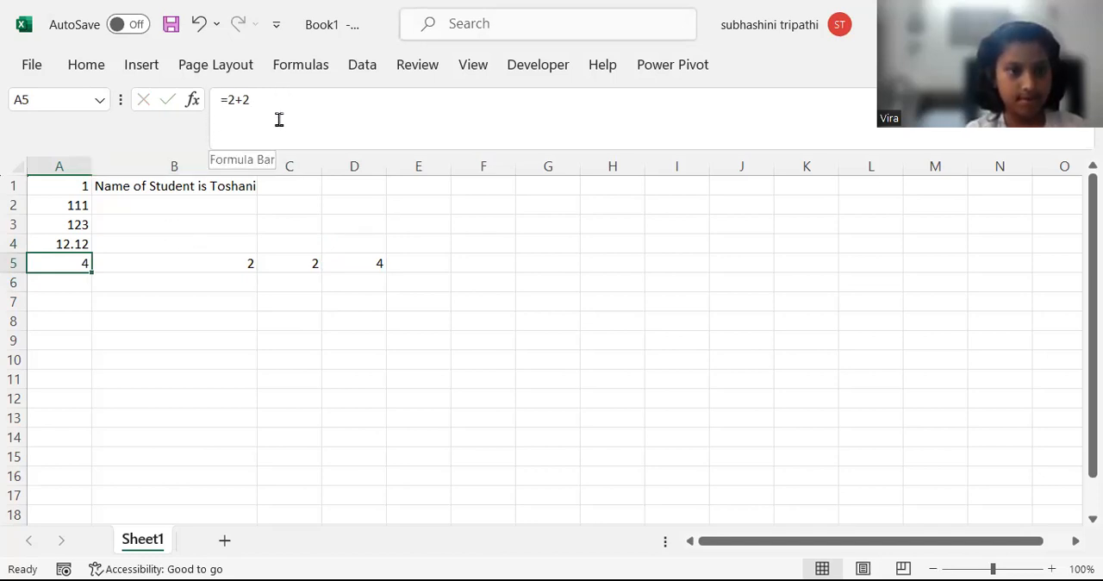
click(243, 264)
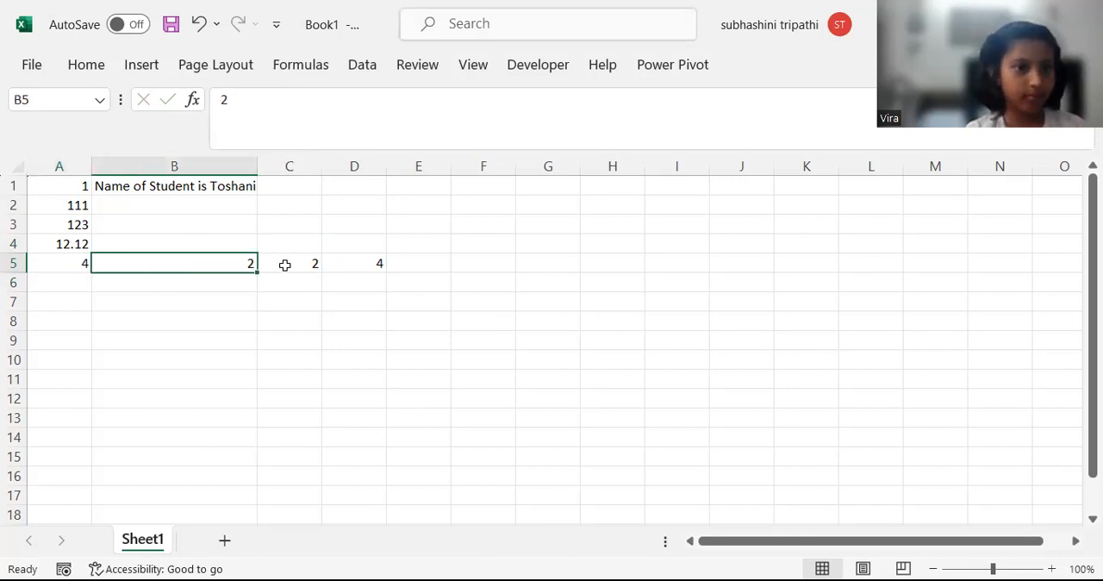
click(285, 264)
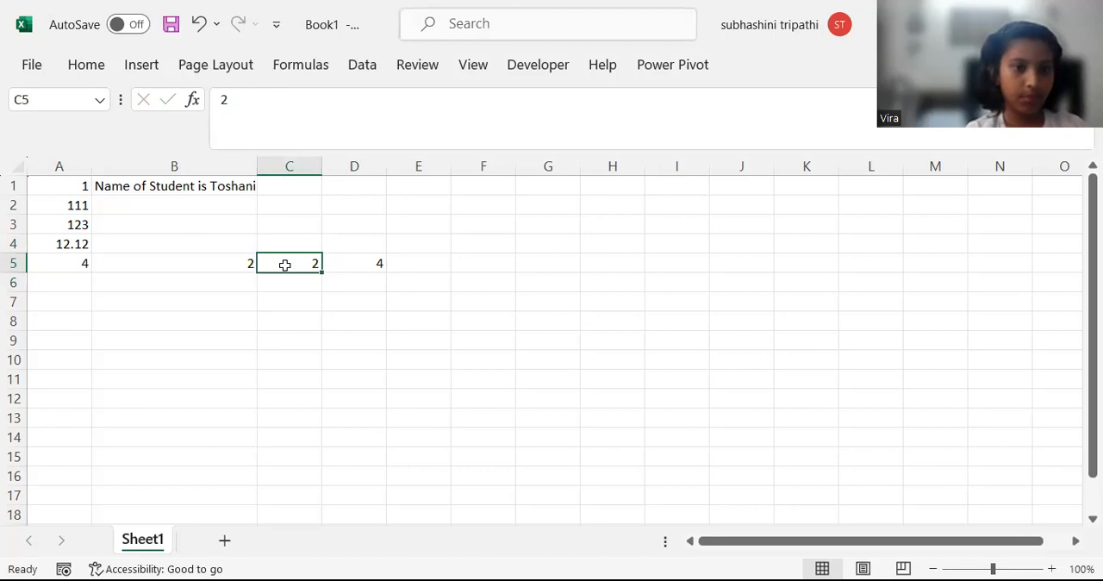
click(363, 262)
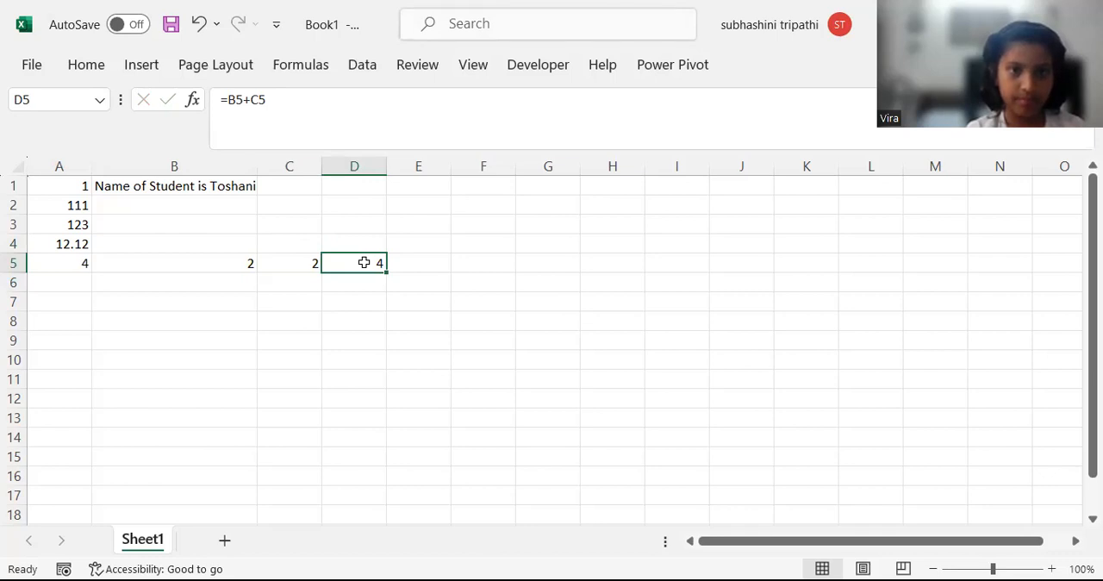
Fill the empty cell B2 below the student name text with yellow.
click(161, 209)
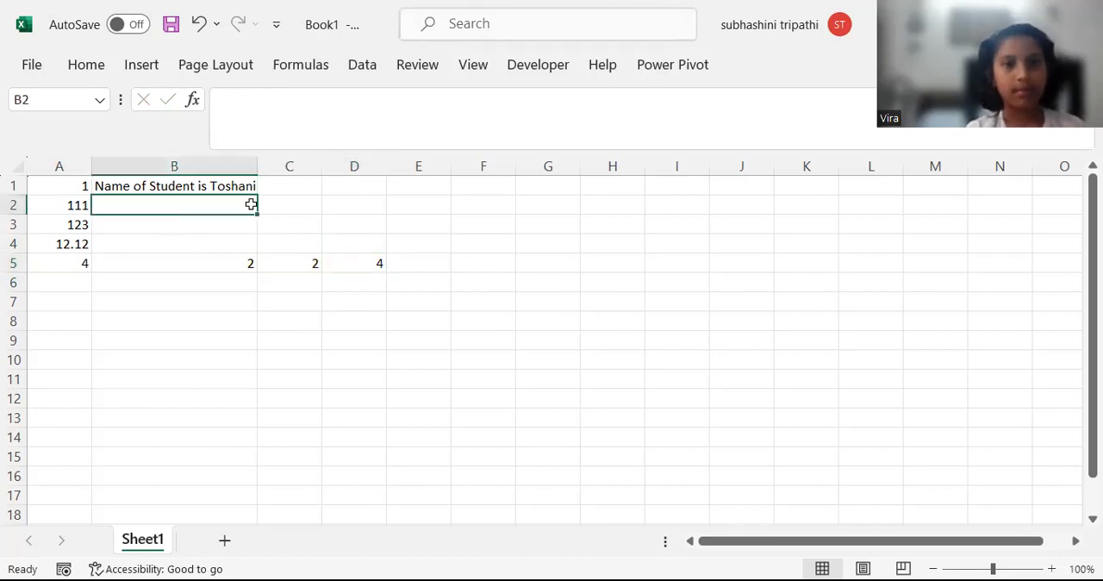
click(301, 204)
click(384, 204)
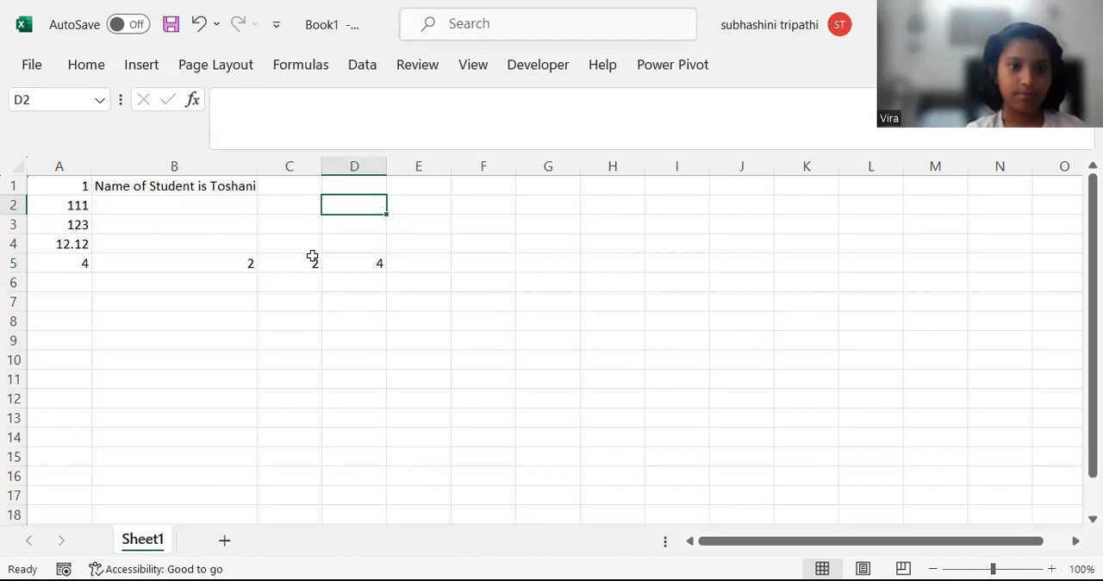
click(172, 209)
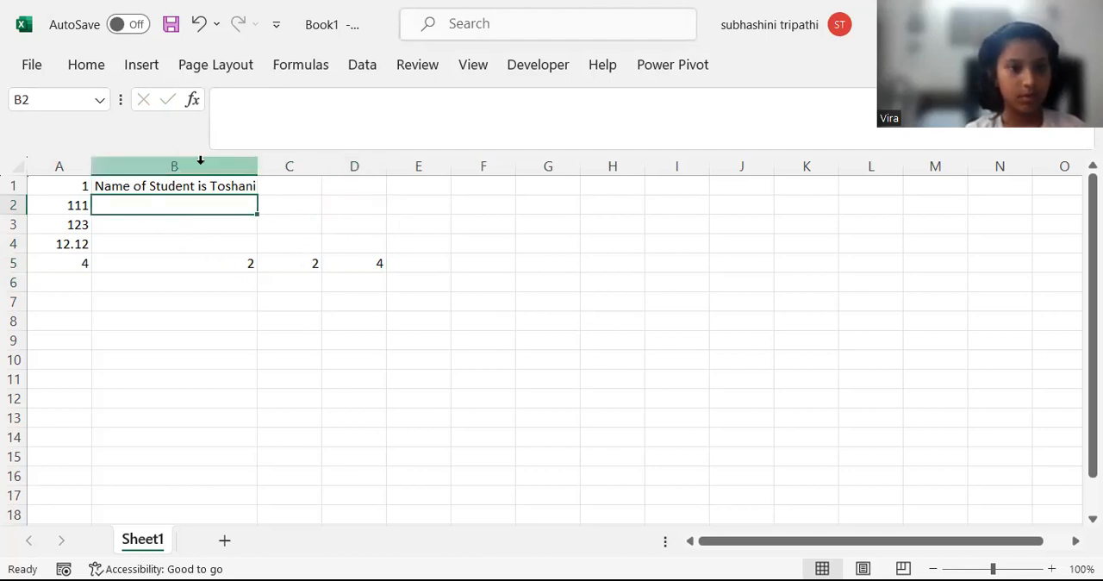
click(86, 65)
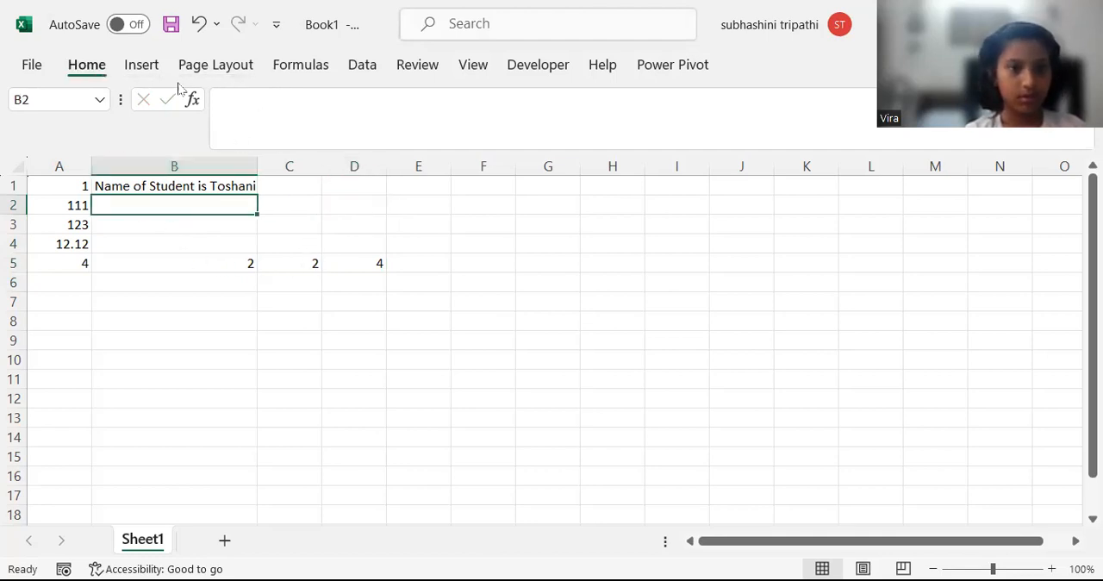
click(271, 137)
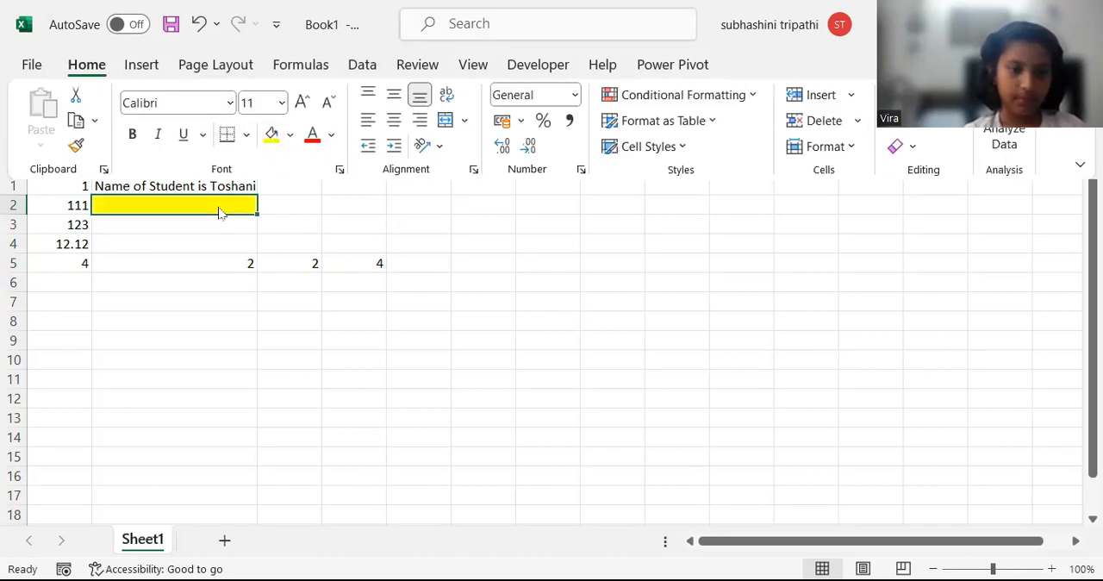
Enter the text CELL in the yellow cell B2.
text(CELL)
key(Return)
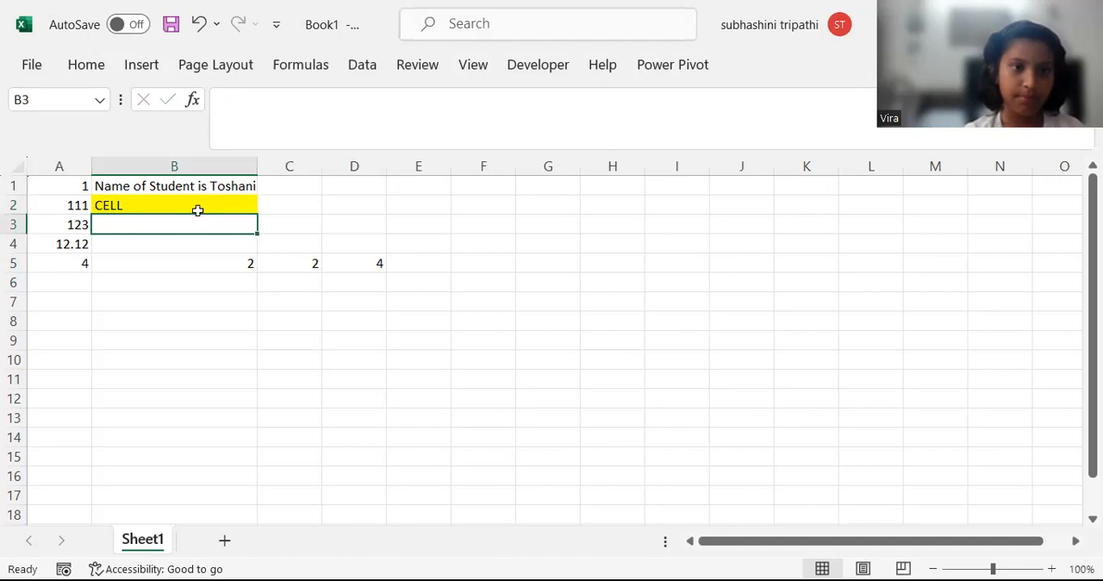
Fill the whole of row 7 with light blue-gray and label it ROW in cell A7.
click(16, 299)
click(89, 70)
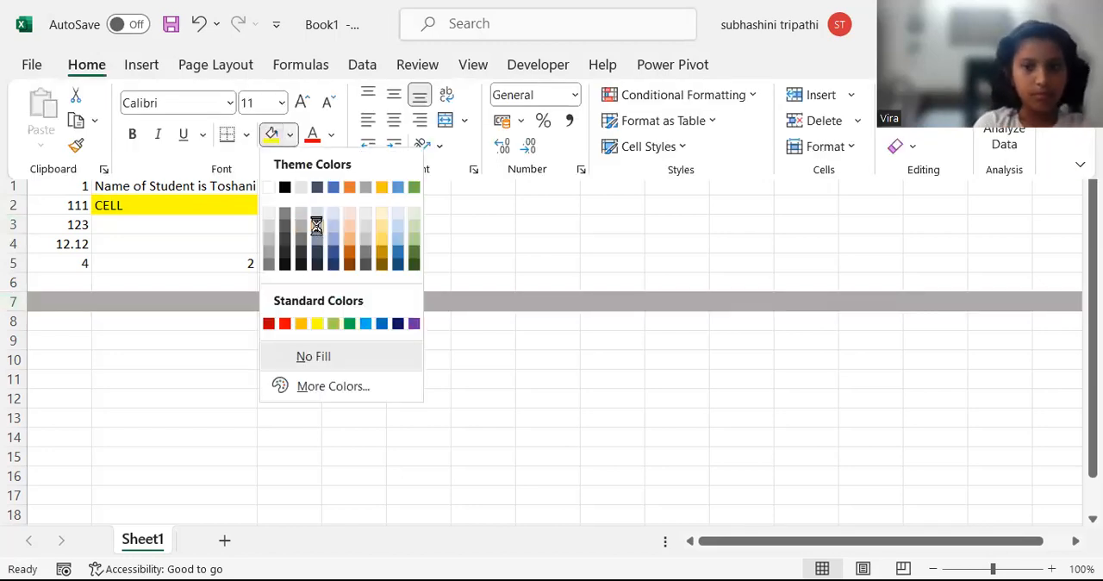
click(315, 226)
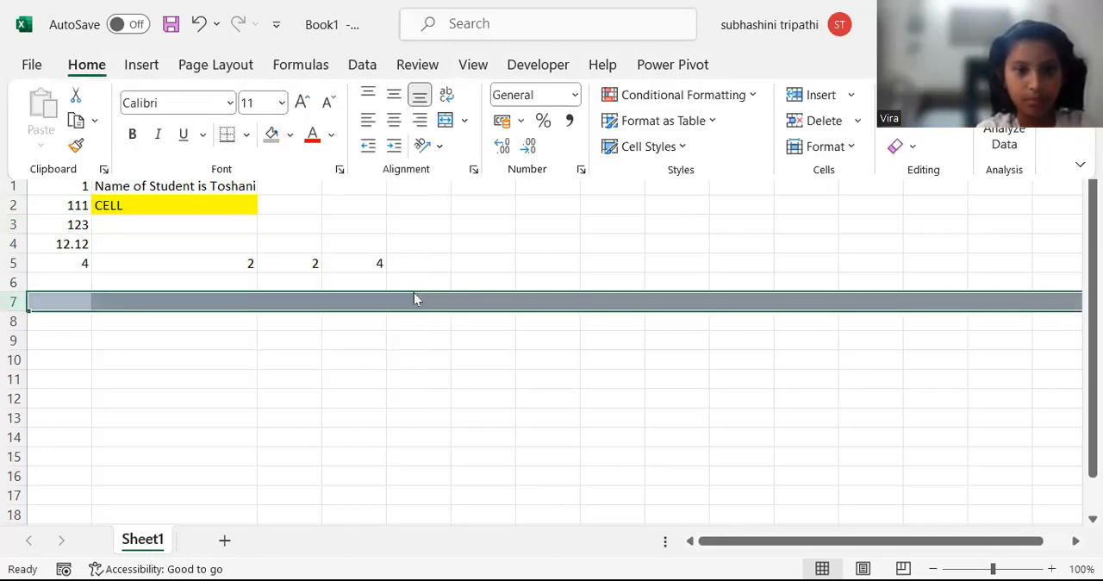
click(69, 307)
text(ROW)
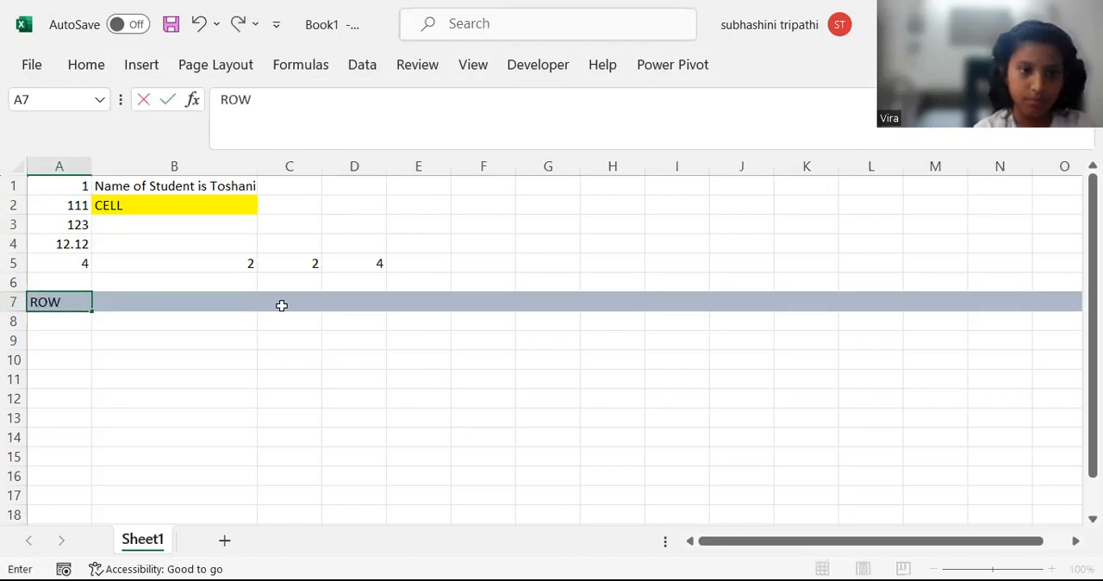
click(340, 379)
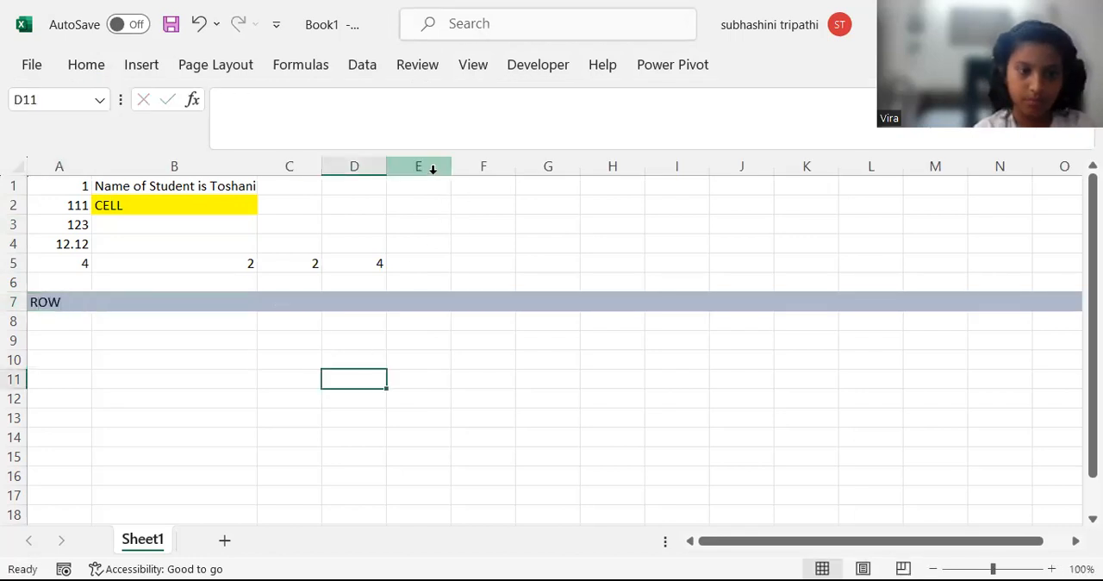
Fill the whole of column E with dark orange and label it COLUMN in cell E1.
click(431, 167)
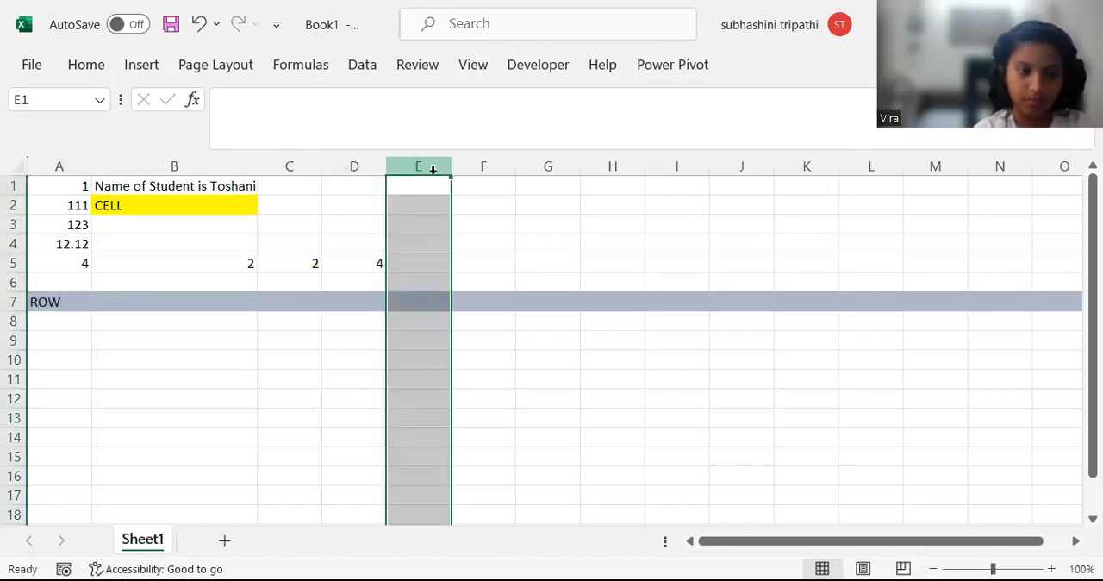
click(102, 67)
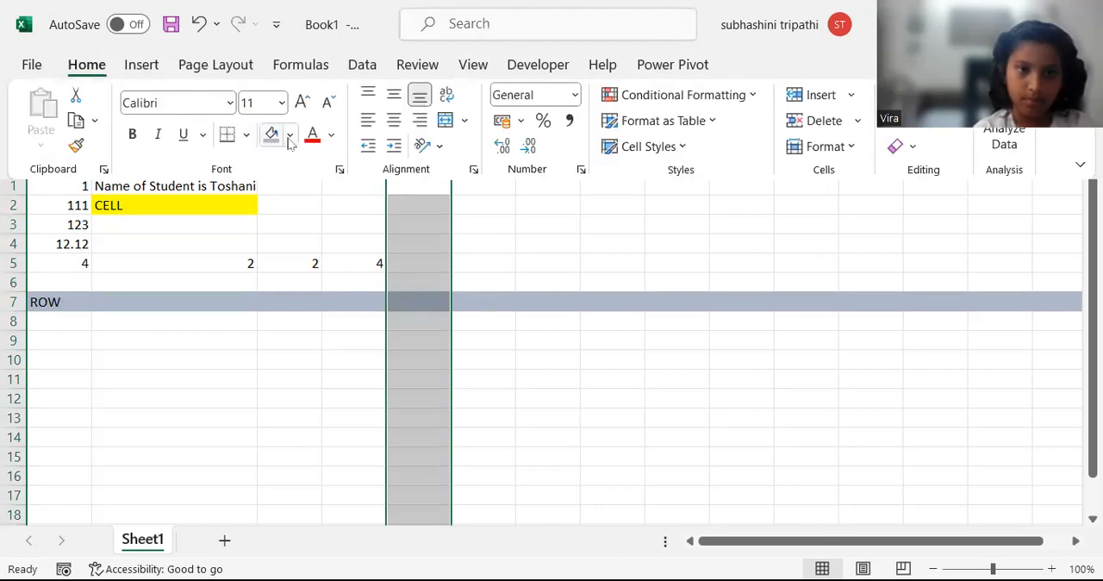
click(291, 138)
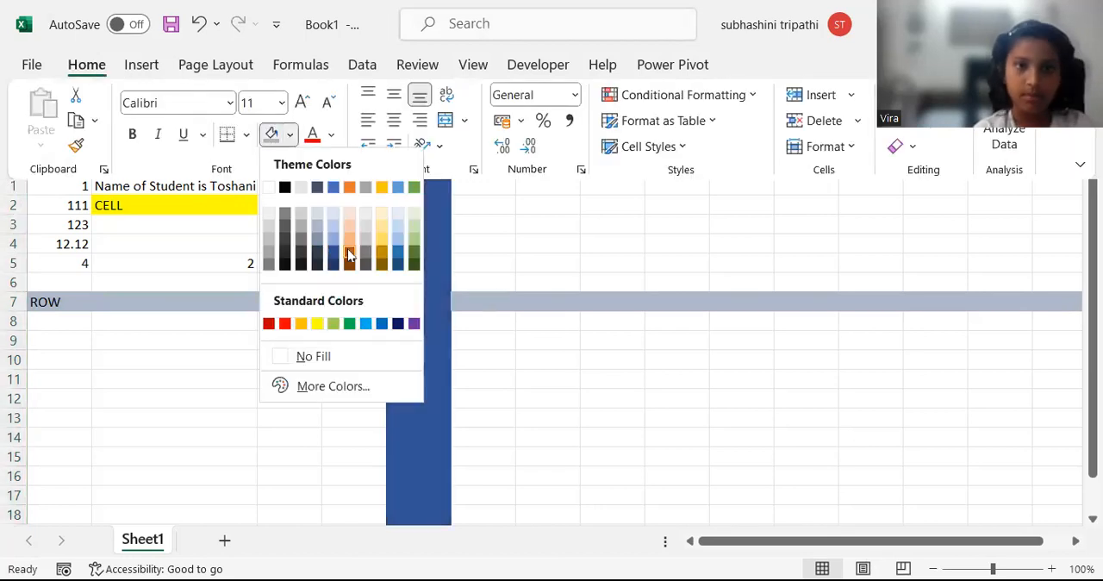
click(349, 252)
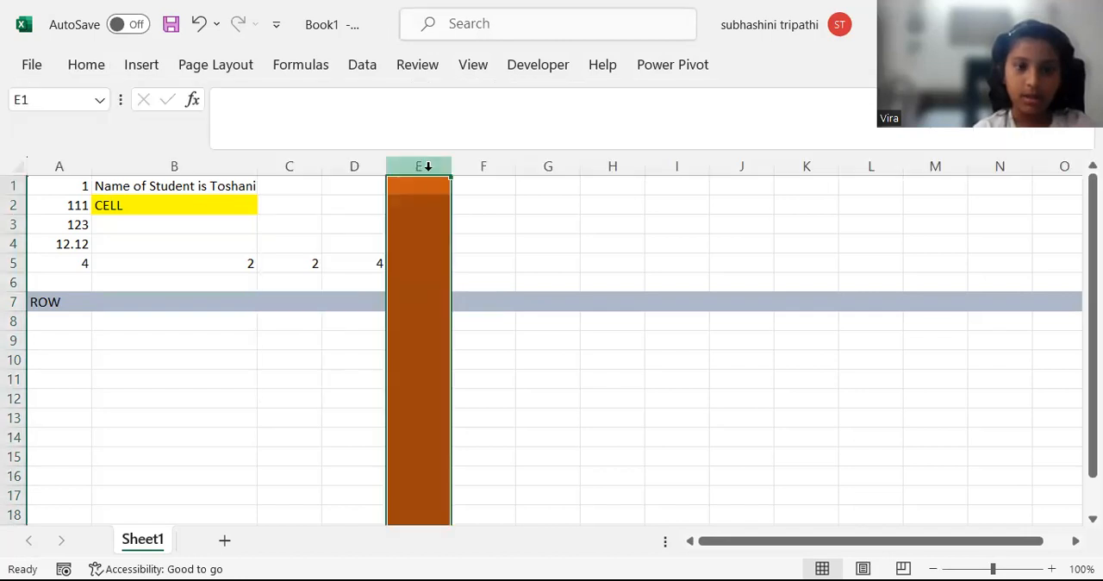
click(430, 200)
click(428, 183)
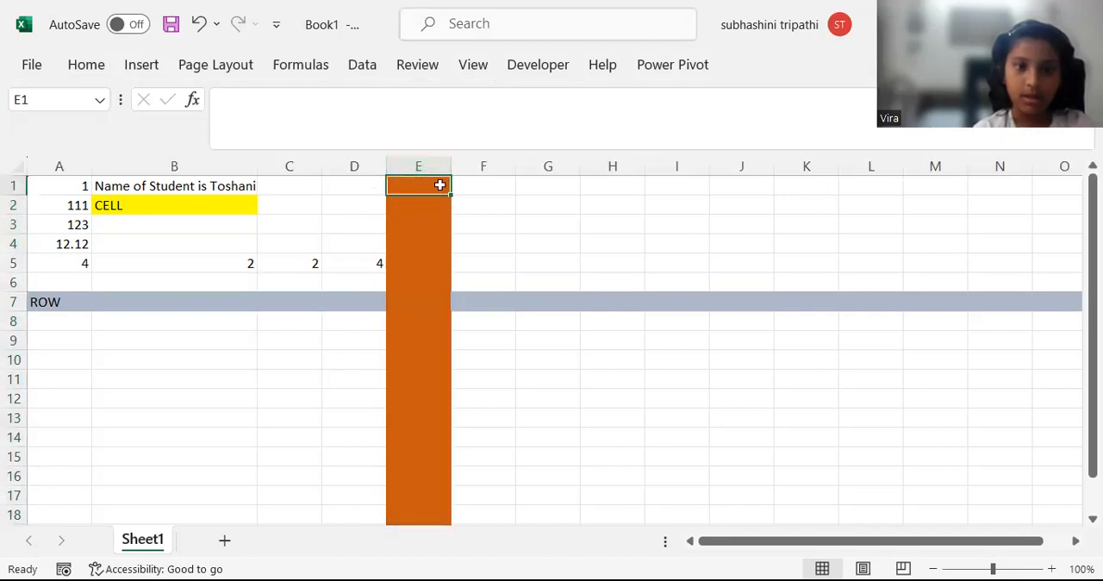
text(COLU)
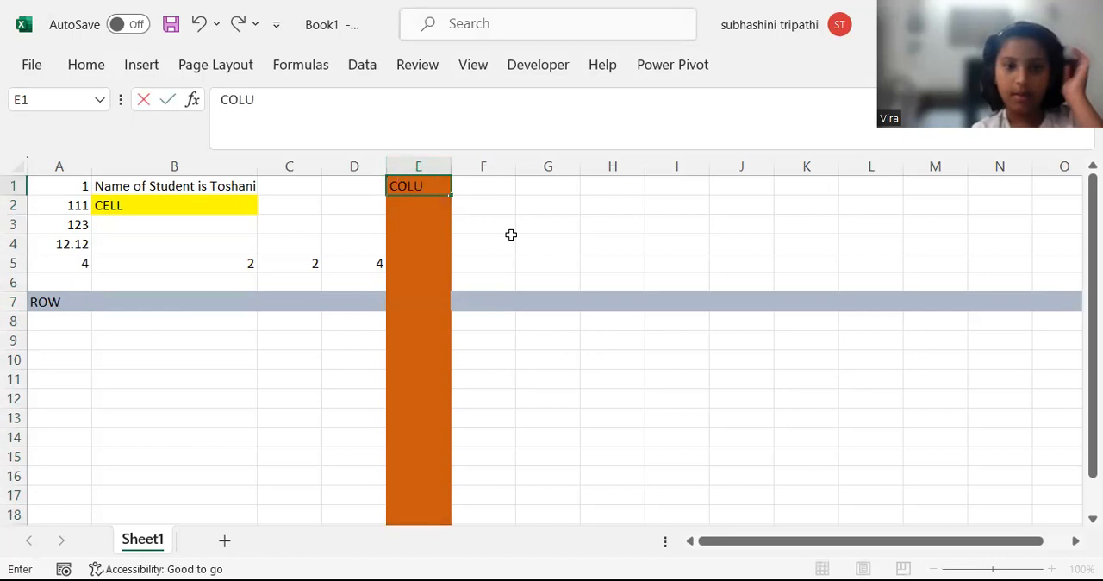
text(MN)
click(554, 241)
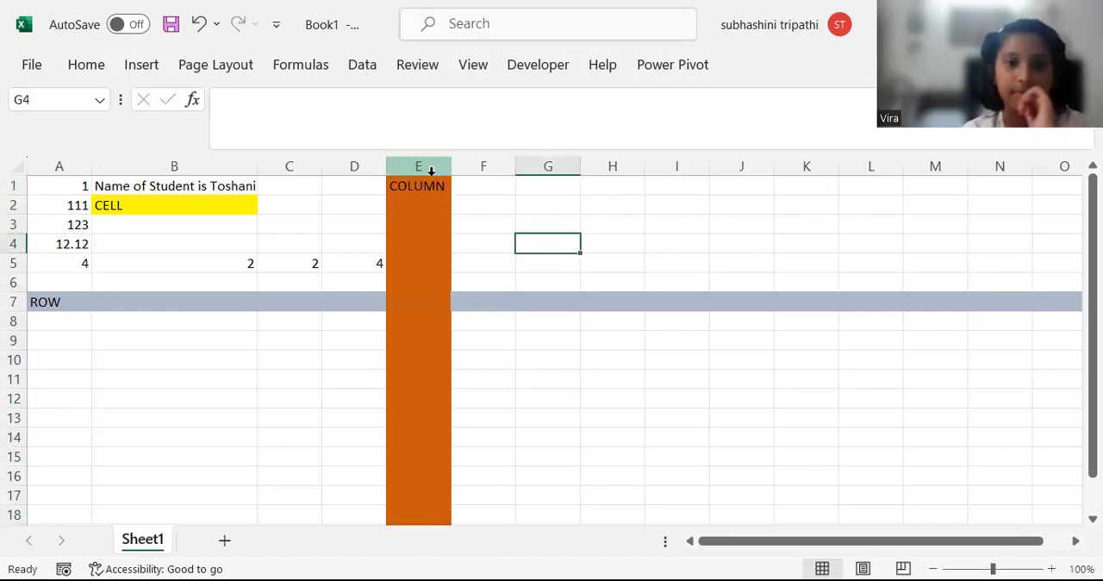
Fill cell E7, where the coloured row and column intersect, with yellow.
click(11, 301)
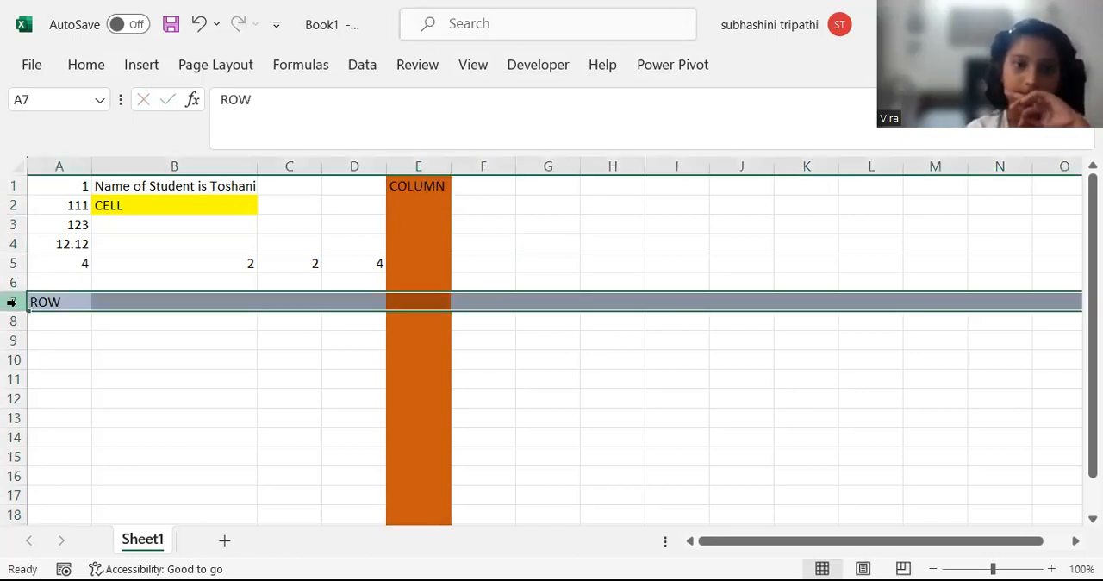
click(420, 166)
click(410, 297)
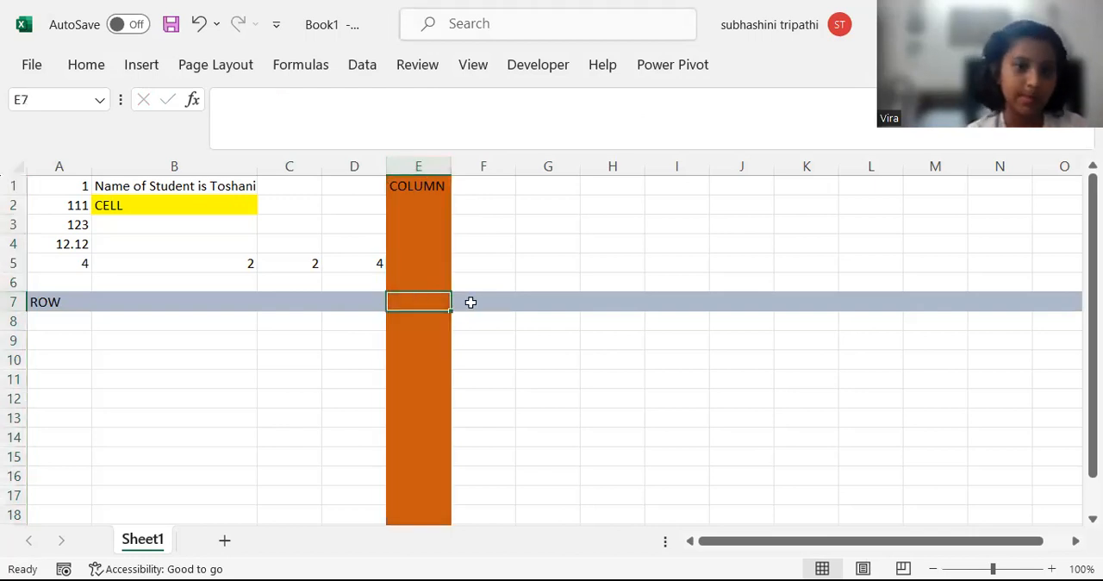
click(86, 75)
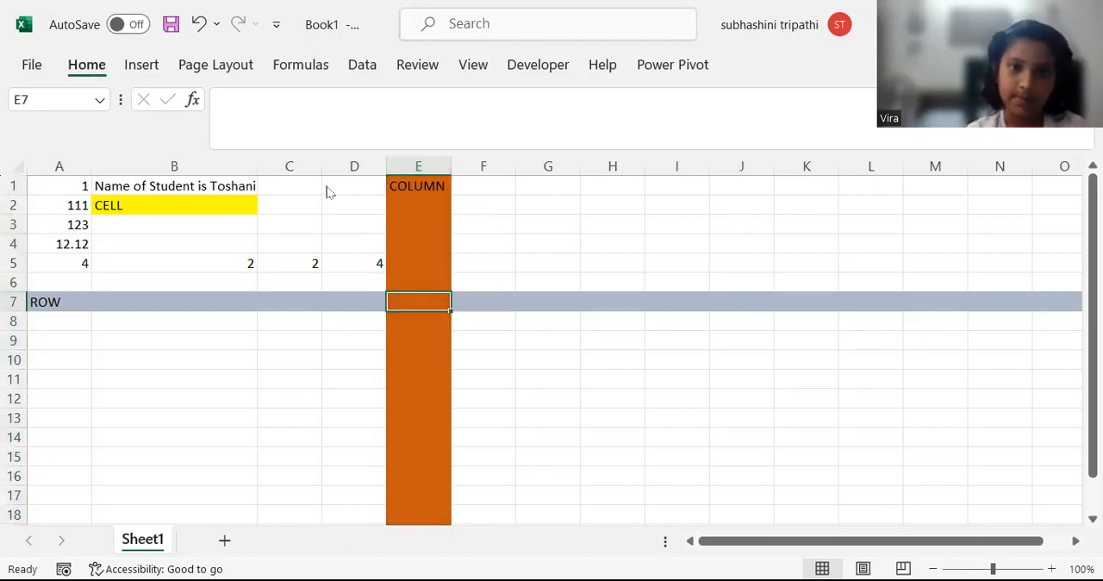
click(292, 136)
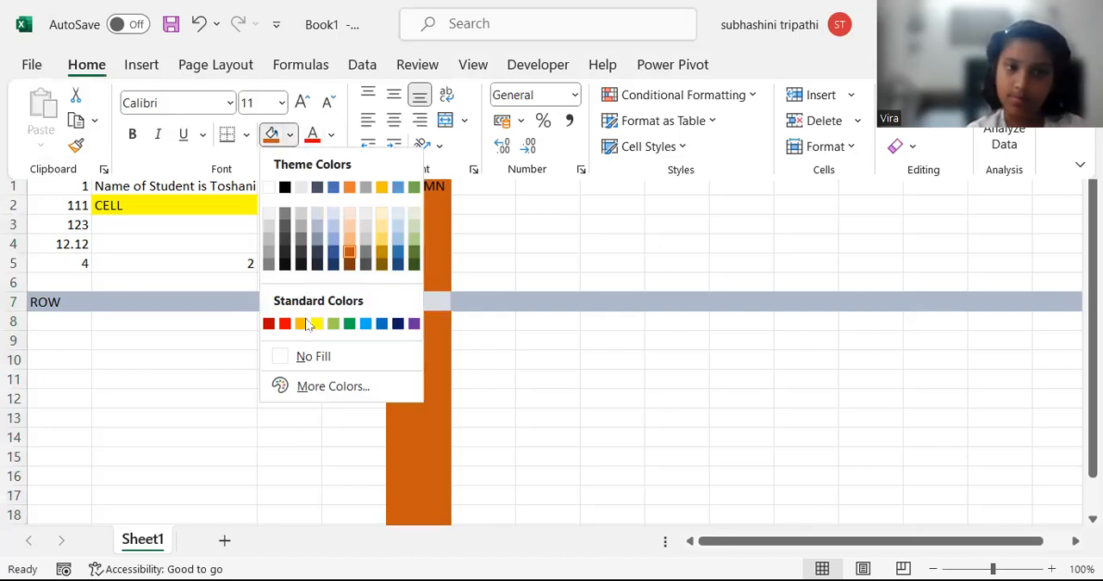
click(314, 322)
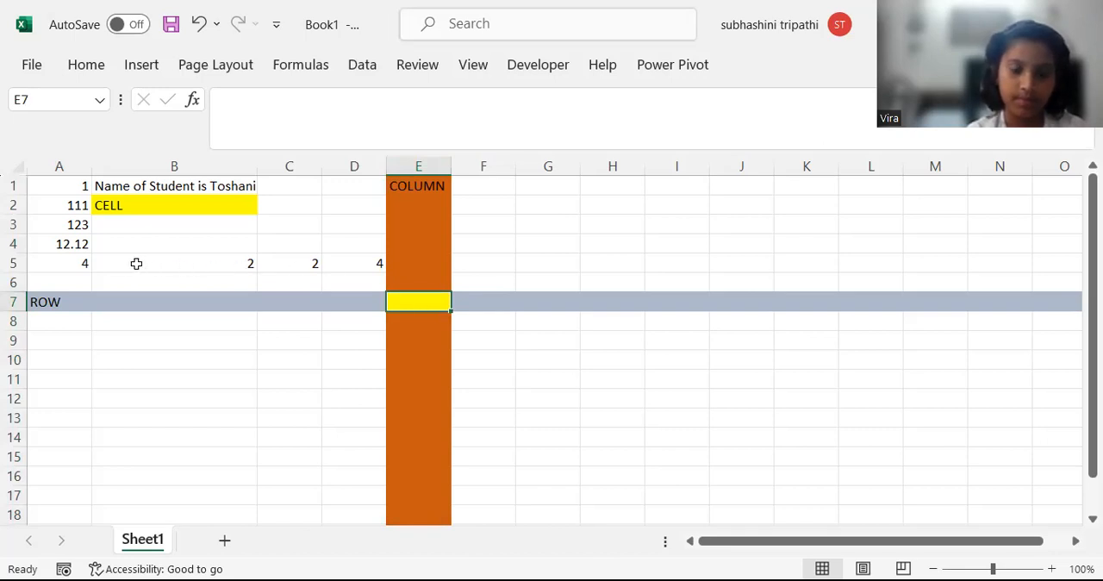
Examine cells A5 to D5 to compare the direct calculation with the cell-reference formula and its inputs.
drag(78, 266, 354, 265)
click(354, 264)
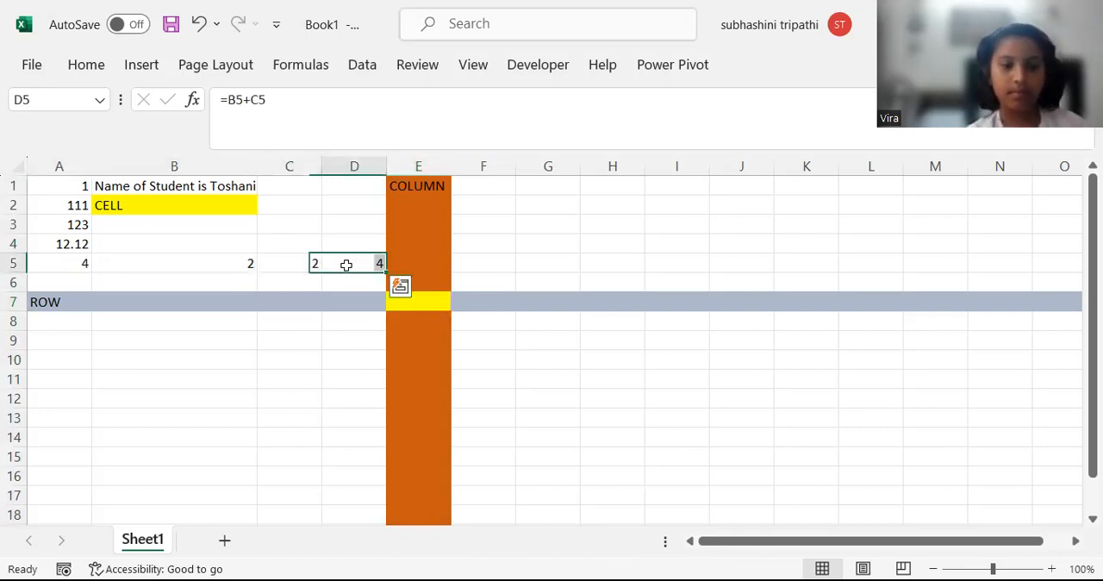
click(62, 261)
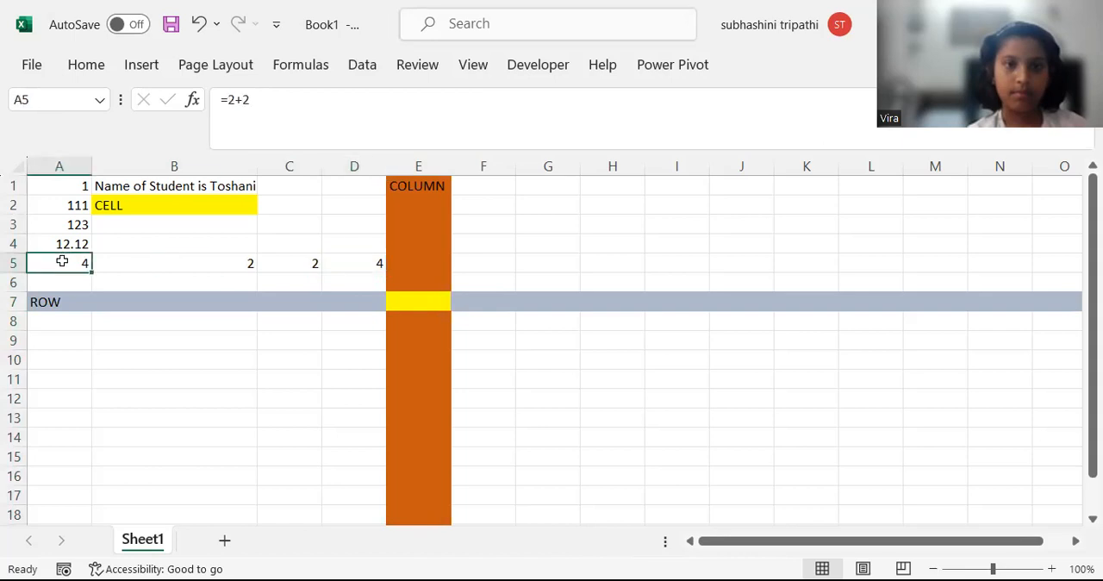
click(174, 266)
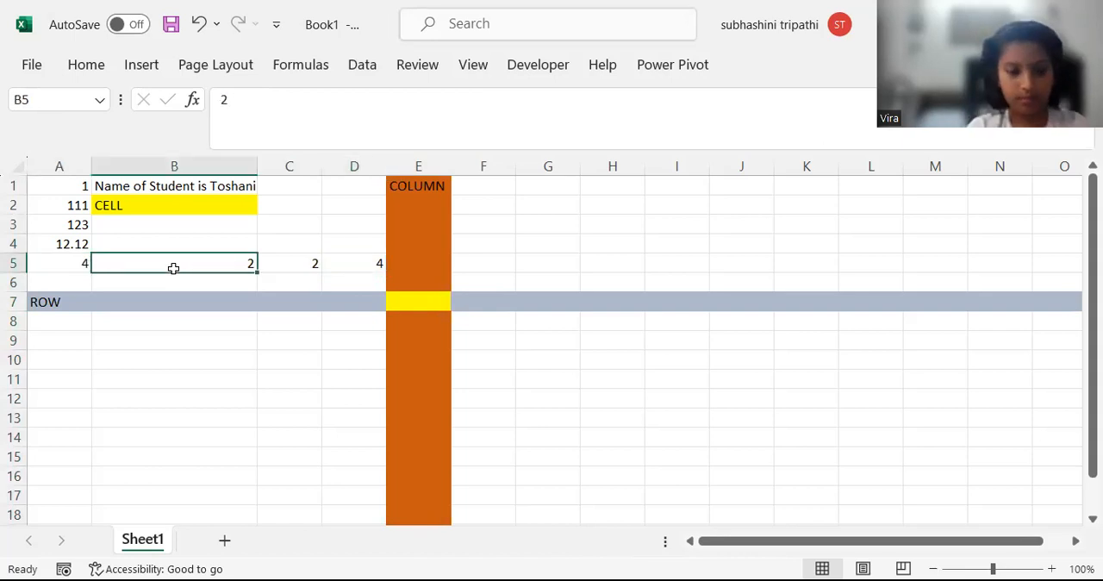
click(288, 260)
click(229, 255)
click(272, 261)
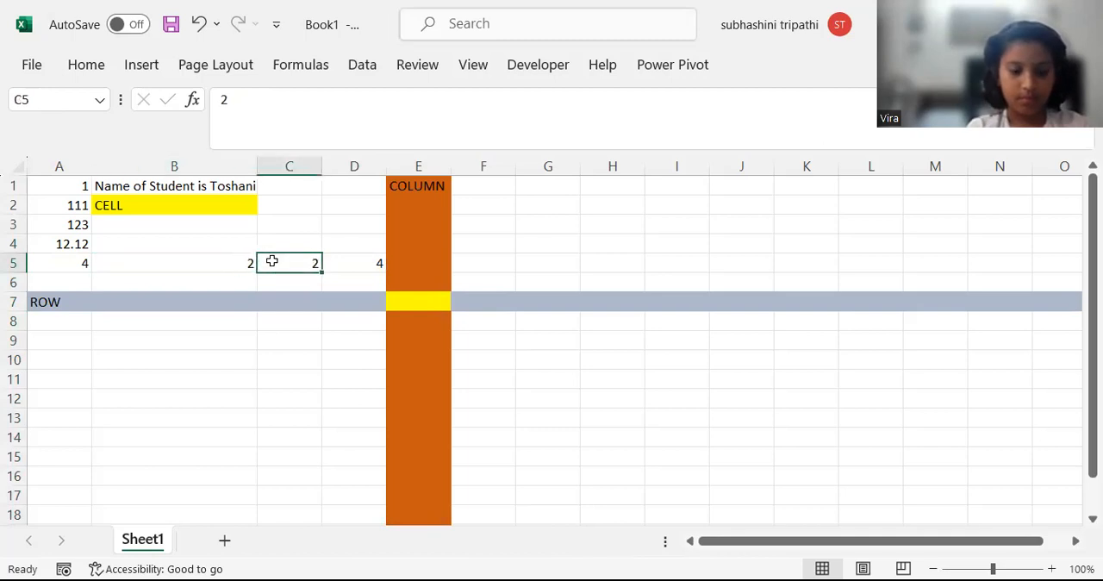
click(362, 259)
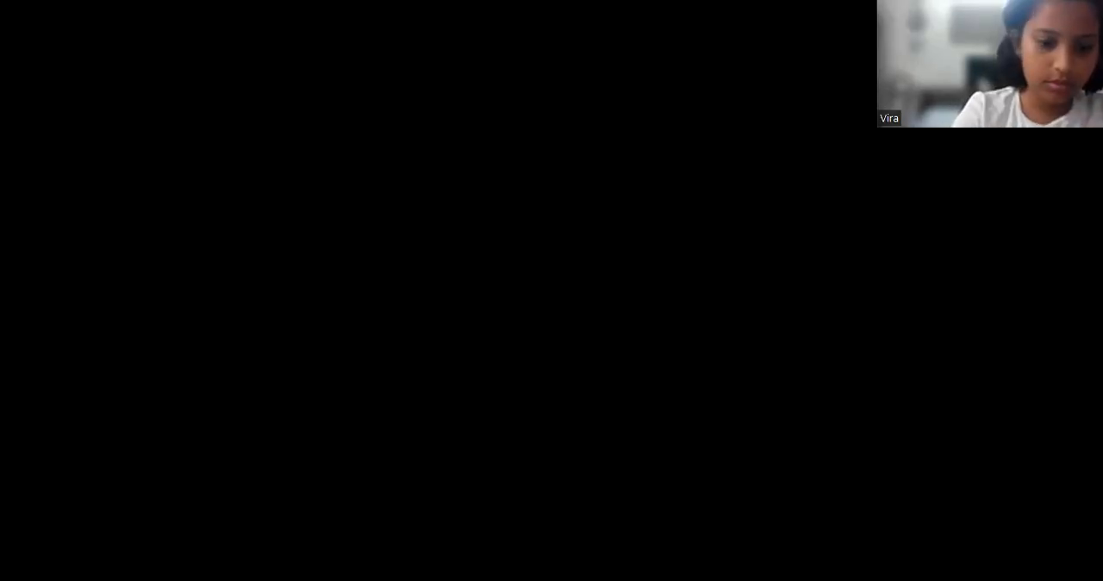
Calculate 203 plus 97 directly in cell A5 with the formula =203+97.
text(3+)
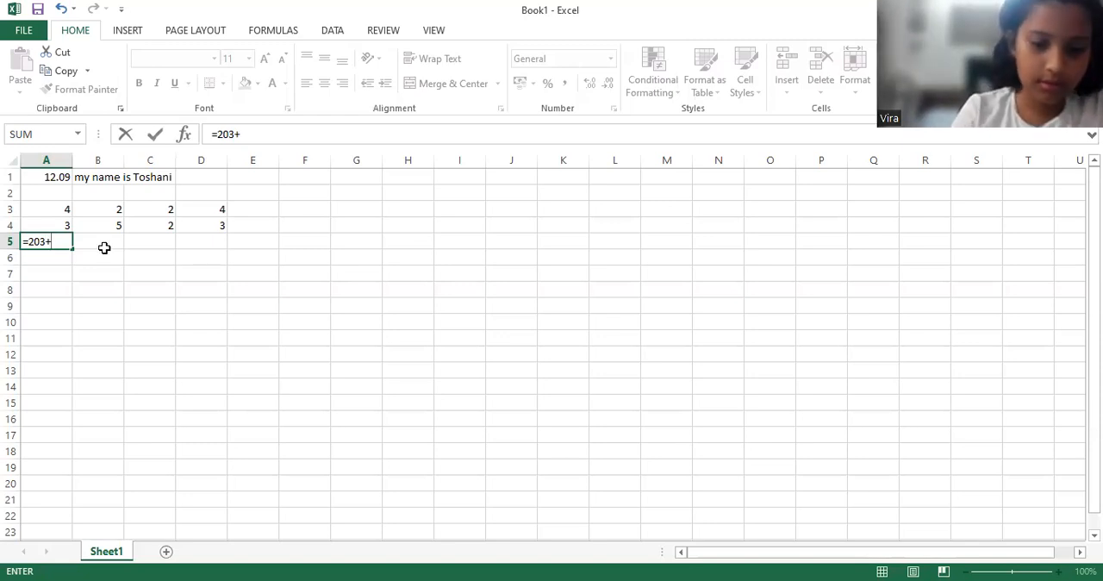
text(9)
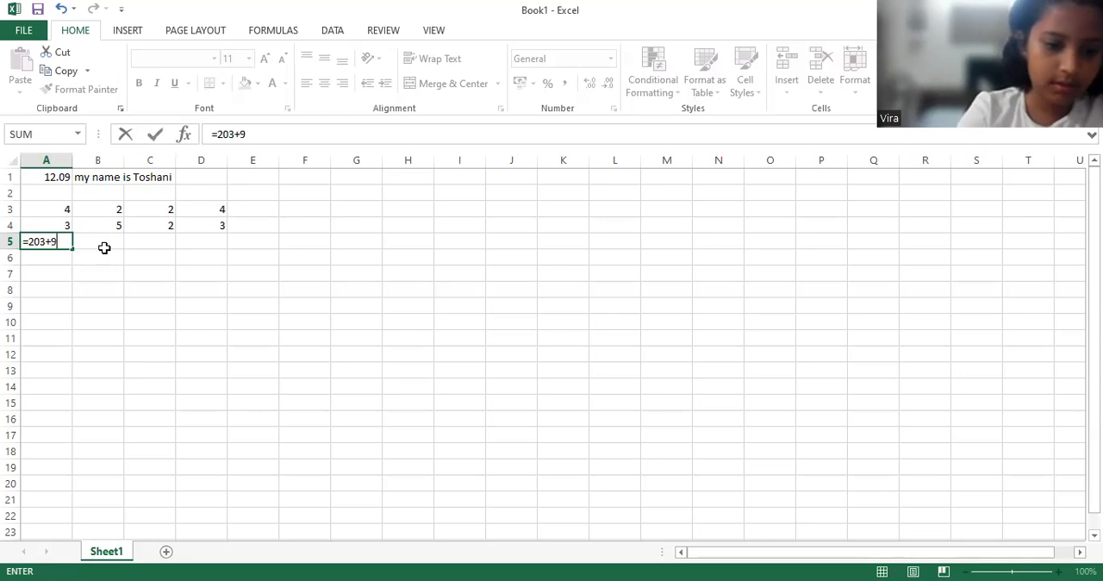
text(7)
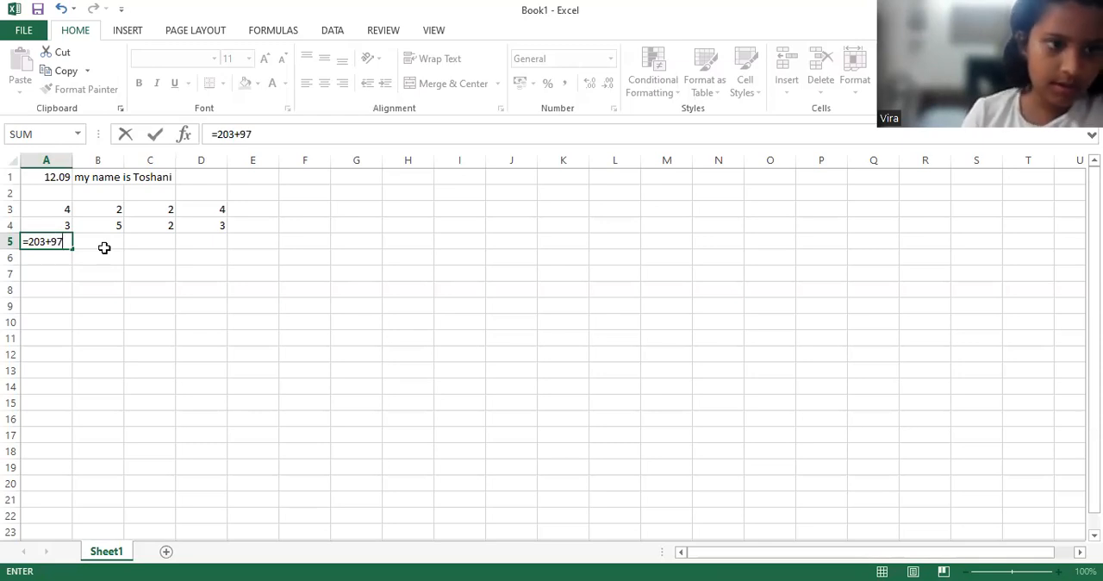
key(Return)
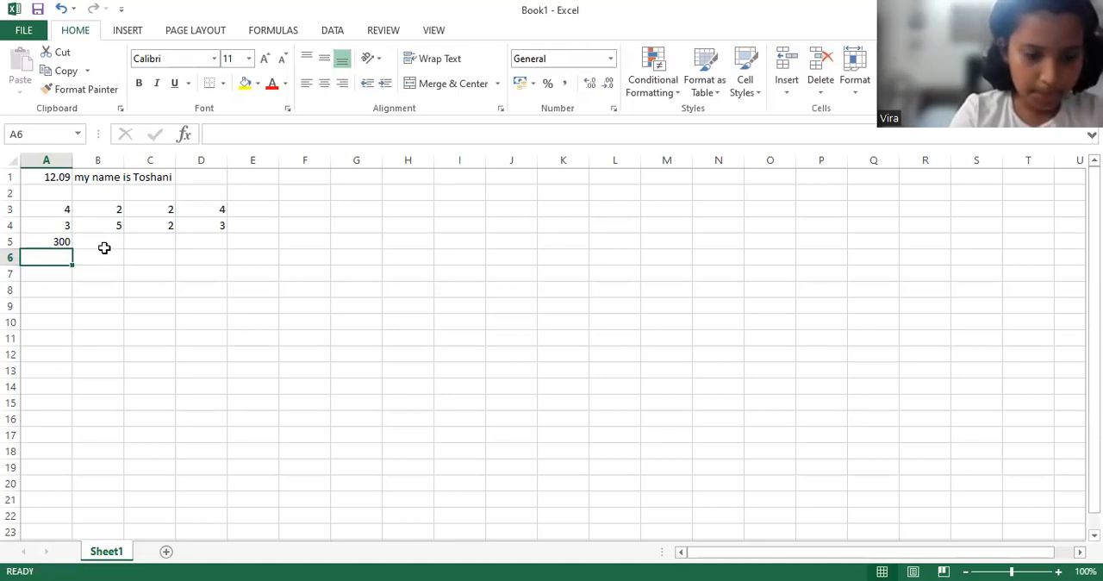
Enter the number 203 in cell B5 and 97 in cell C5.
click(105, 243)
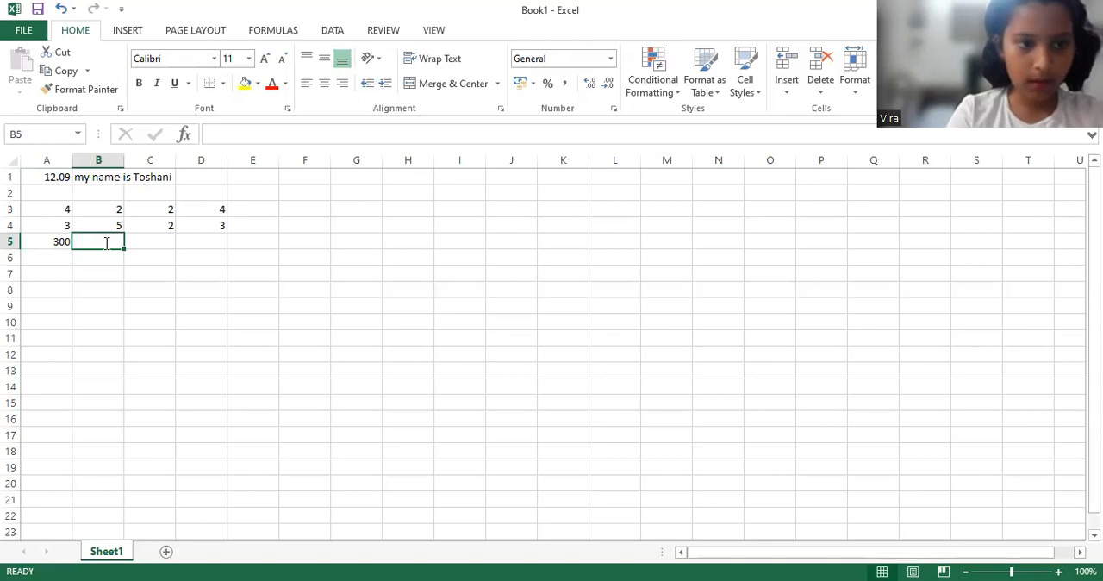
text(20)
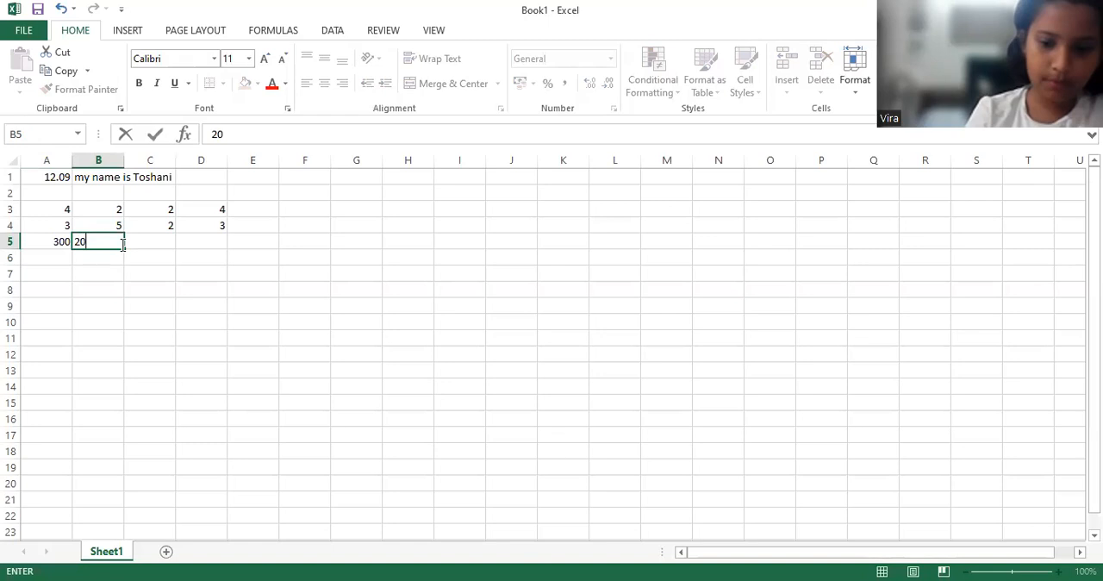
text(3)
key(Tab)
text(2)
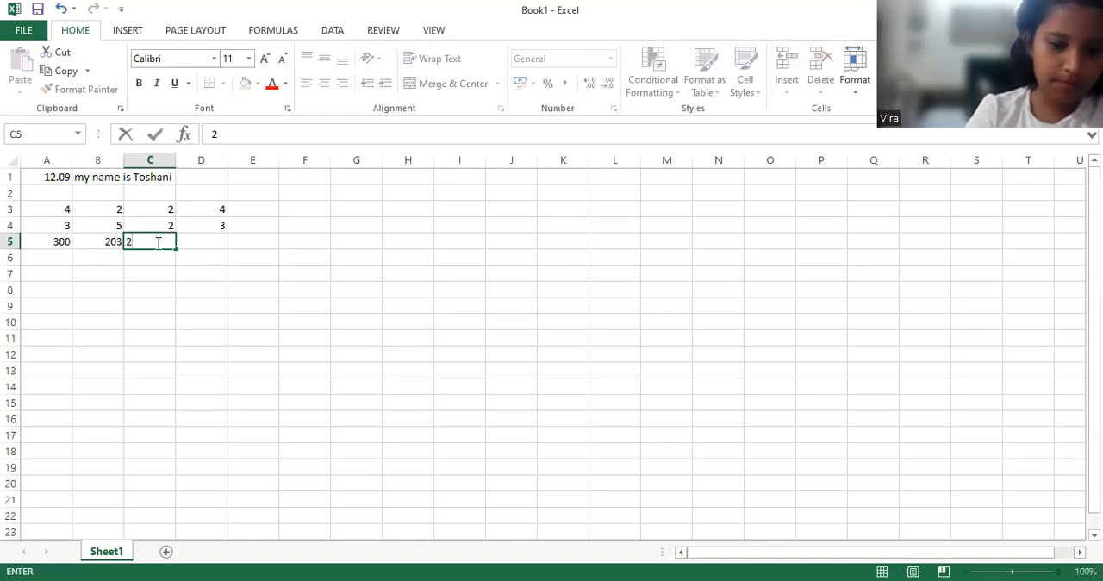
key(BackSpace)
text(9)
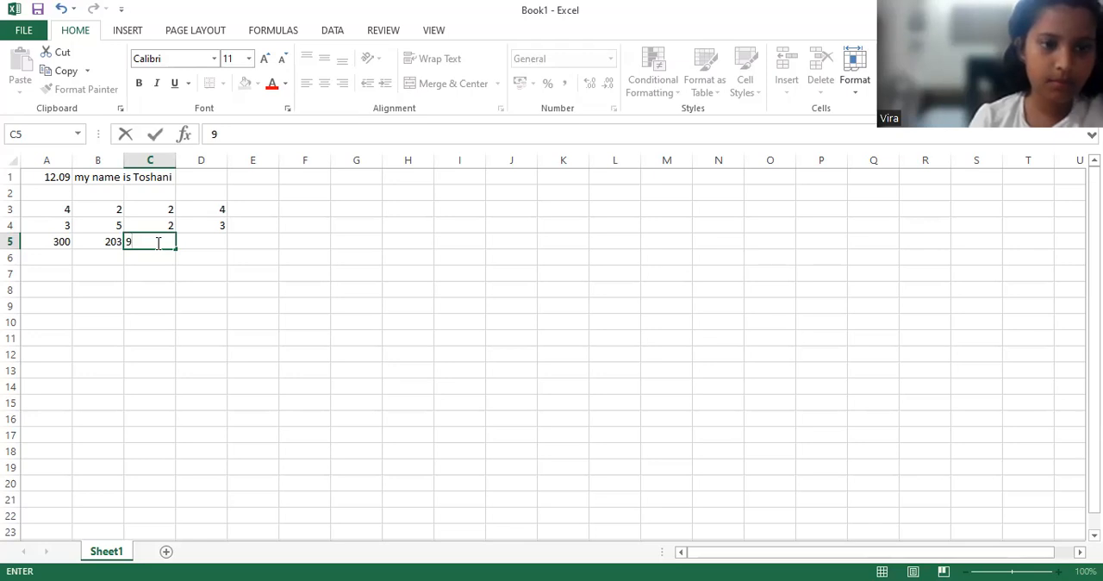
text(7)
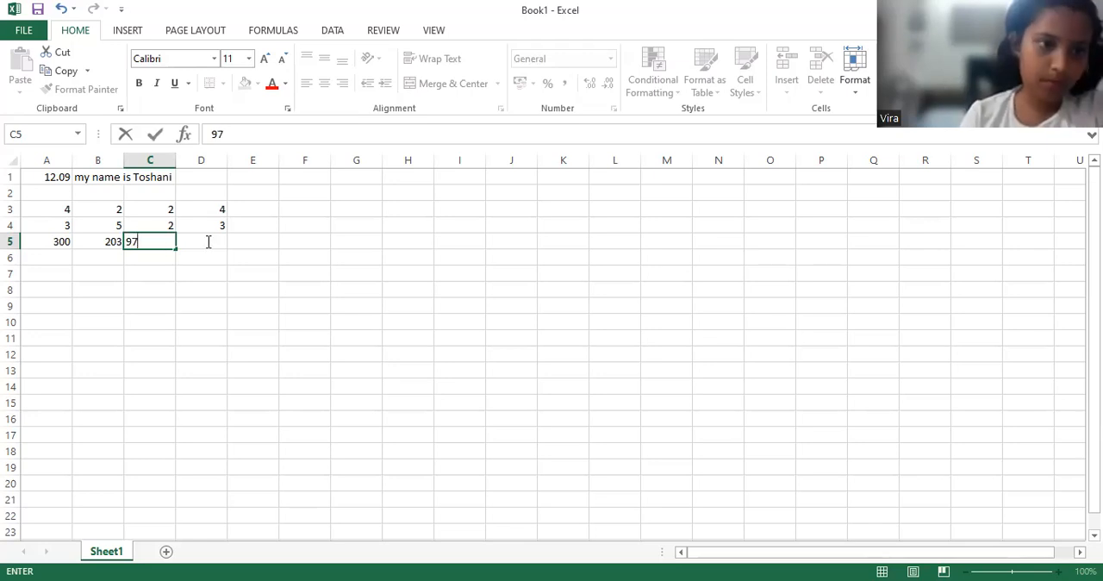
Add cells B5 and C5 in D5 with the cell-reference formula =B5+C5.
click(208, 242)
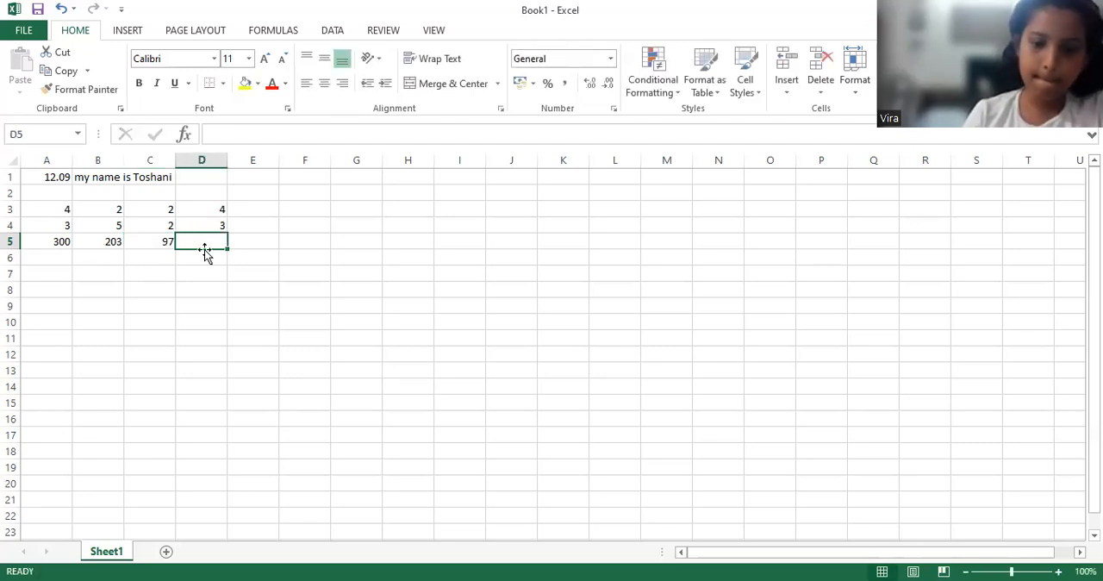
text(=)
key(Left)
key(Left)
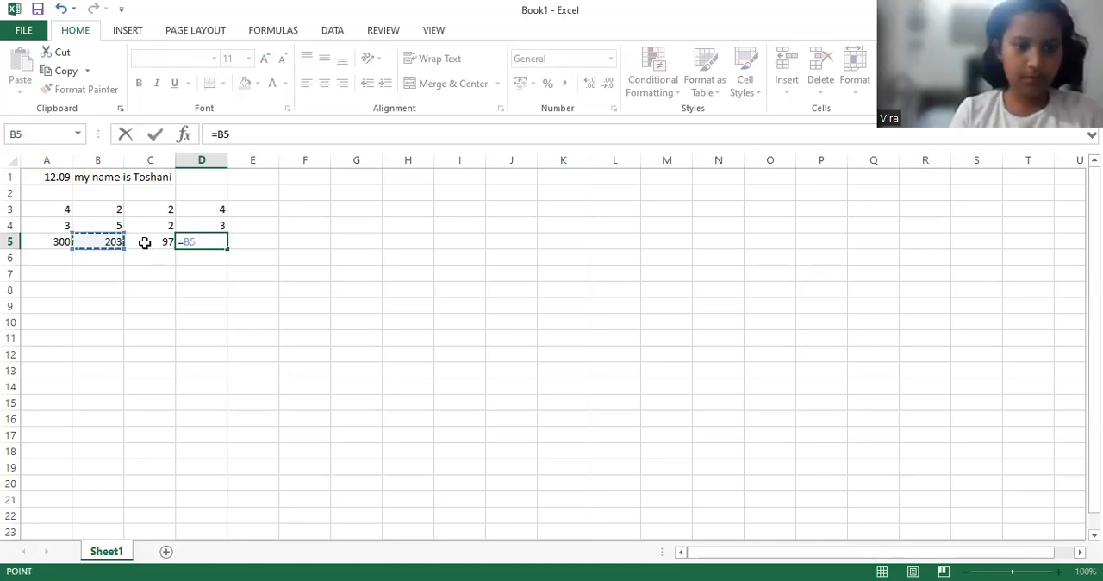
text(+)
click(147, 242)
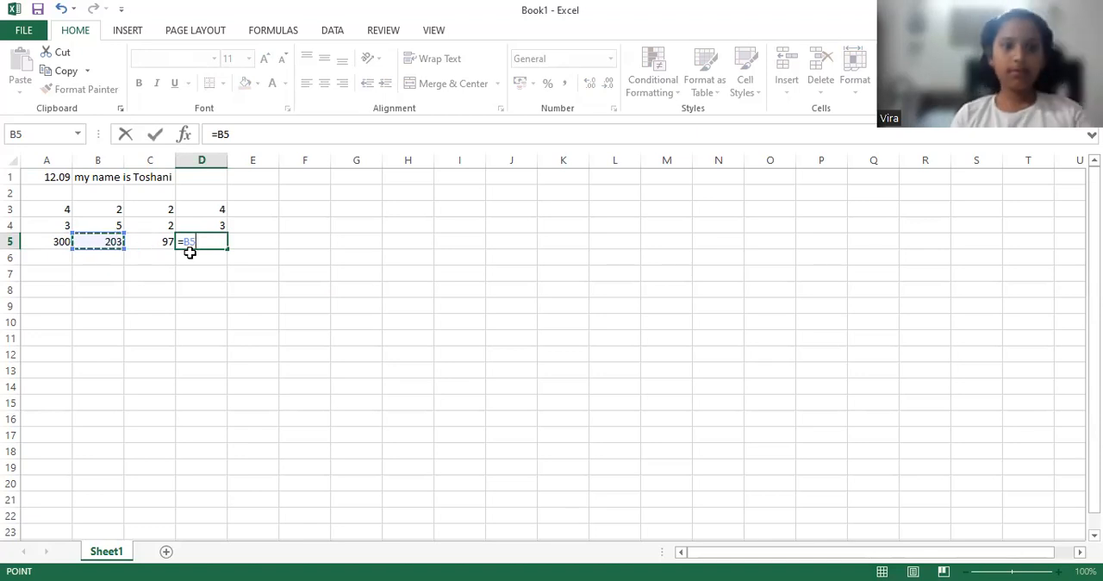
key(Return)
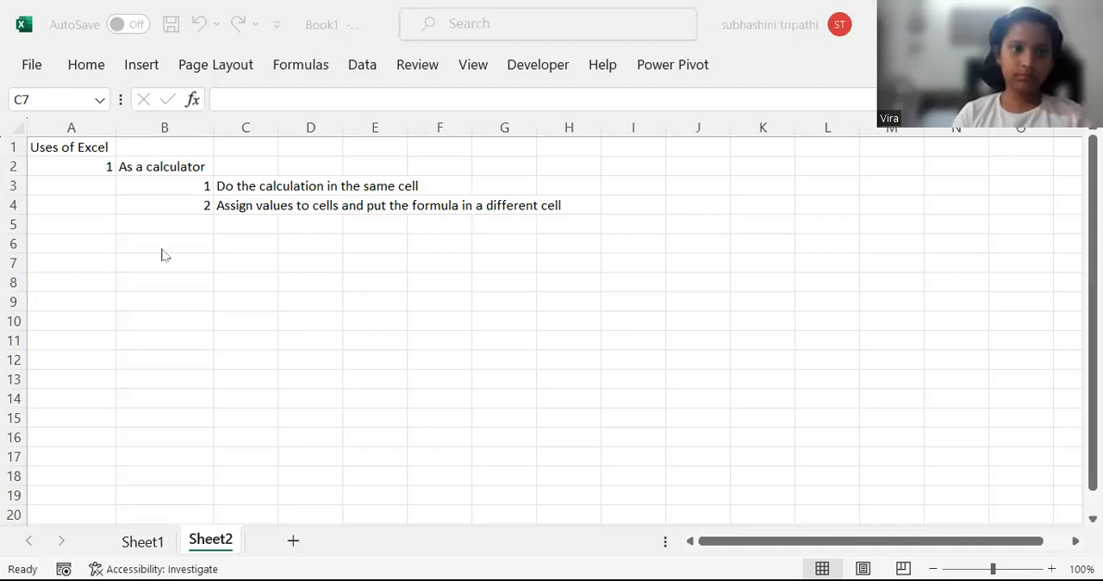
Make the text "As a calculator" in cell B2 bold.
click(67, 146)
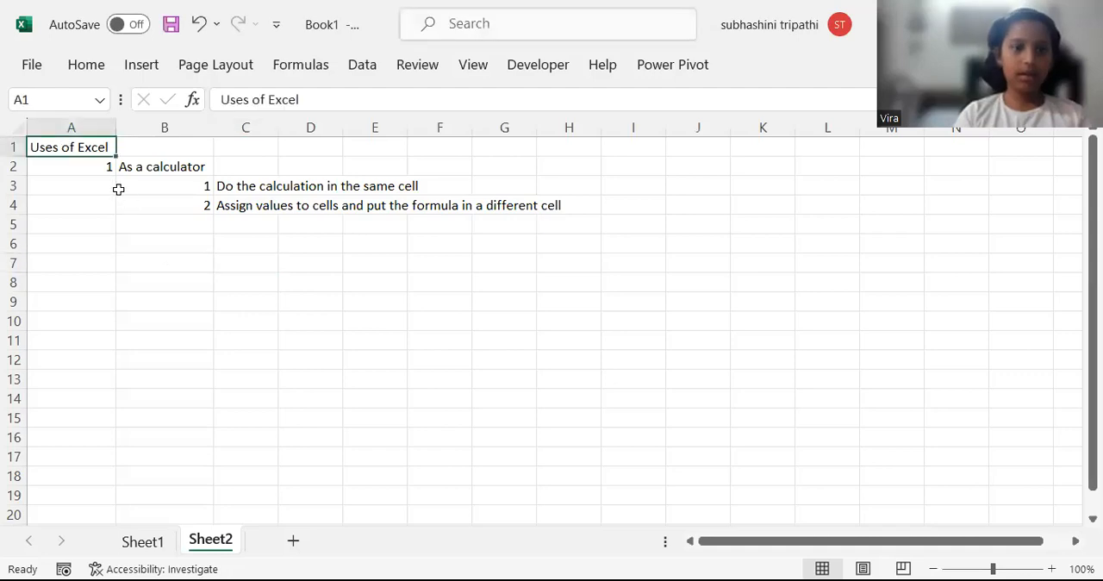
click(100, 167)
click(153, 169)
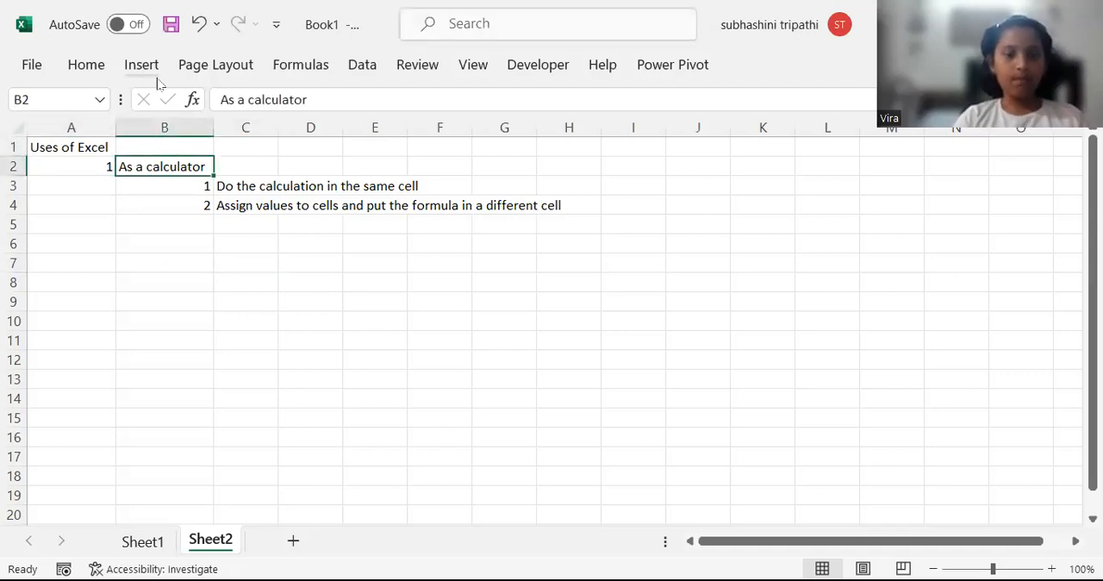
click(74, 68)
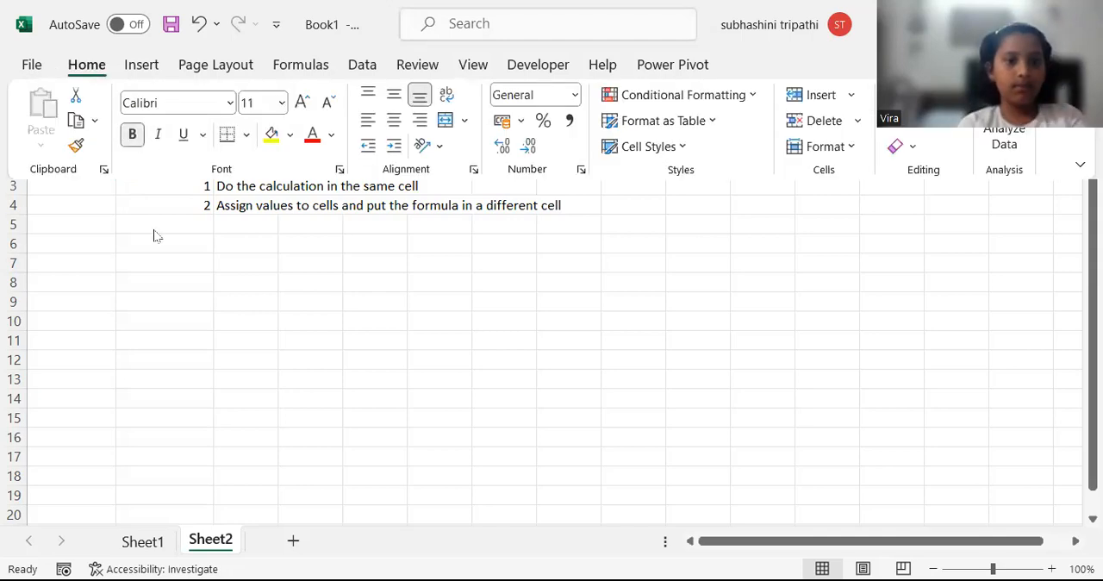
key(ctrl+b)
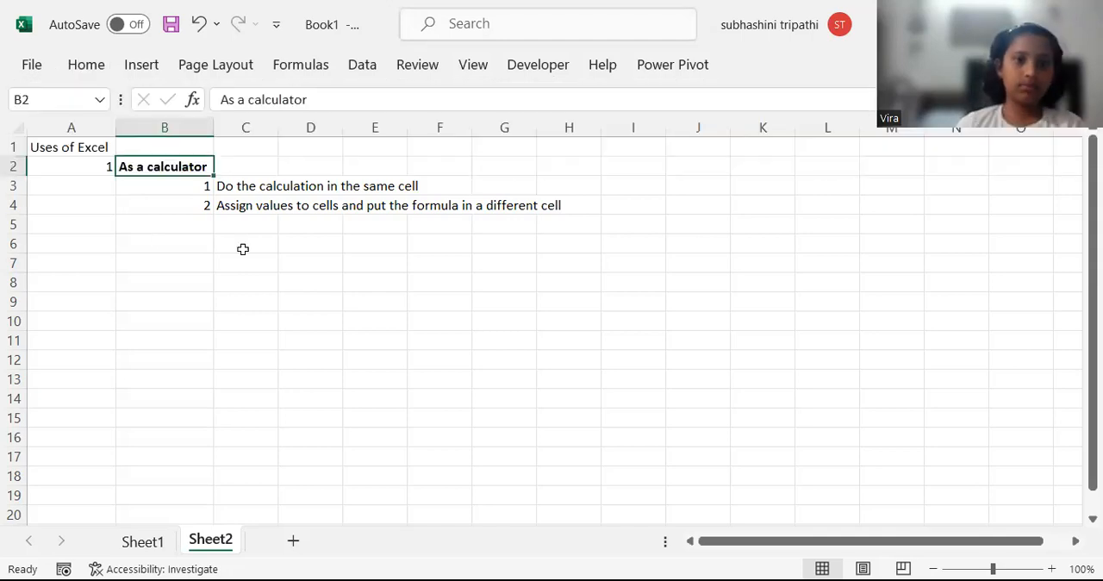
Widen column C until the text in C4 fits, and try a taller row 4 before autofitting its height.
click(250, 187)
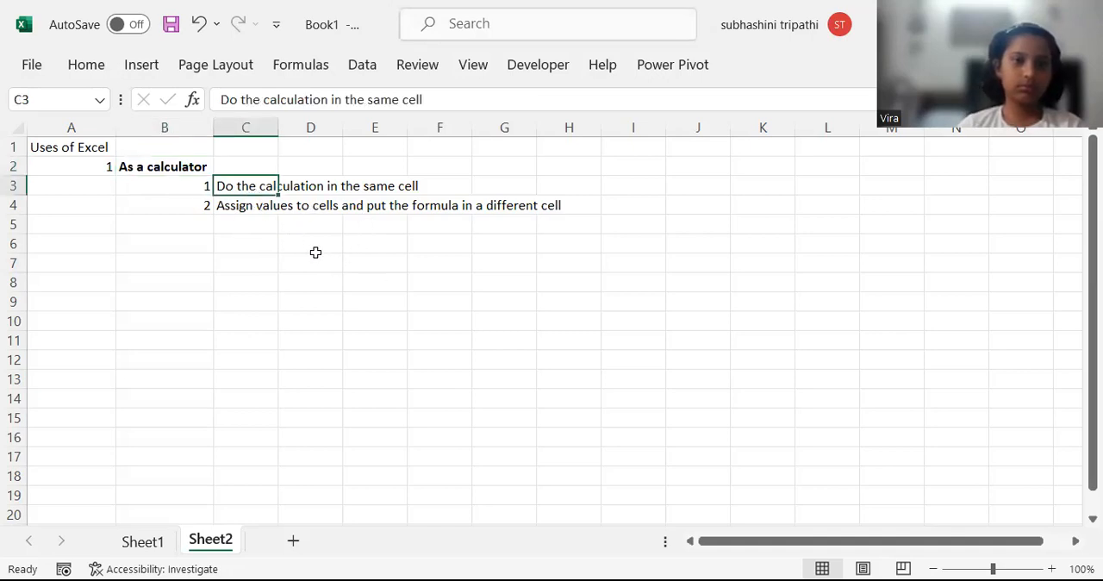
click(231, 212)
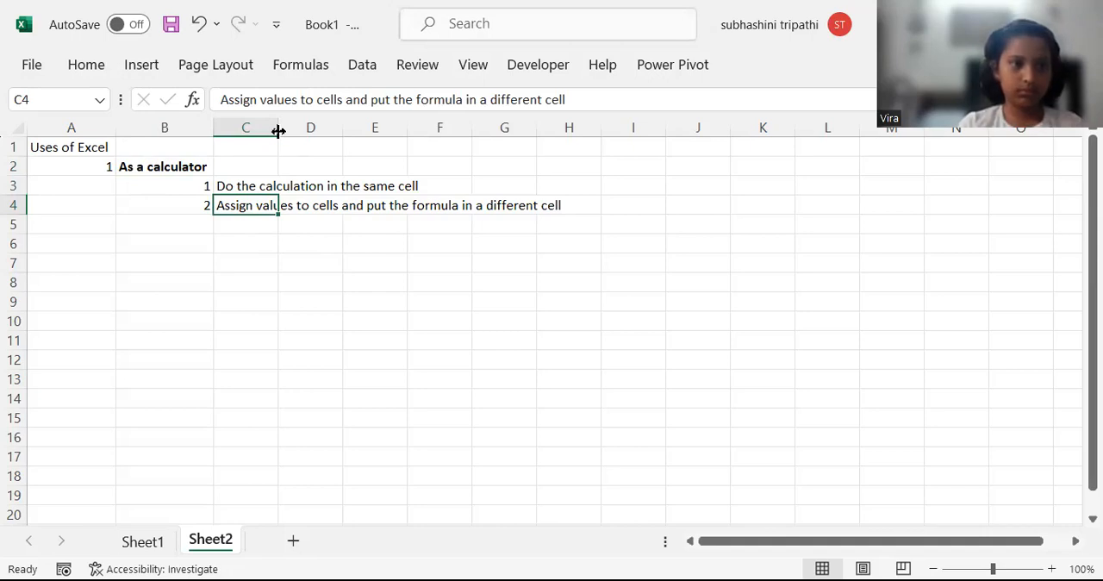
drag(278, 131, 593, 140)
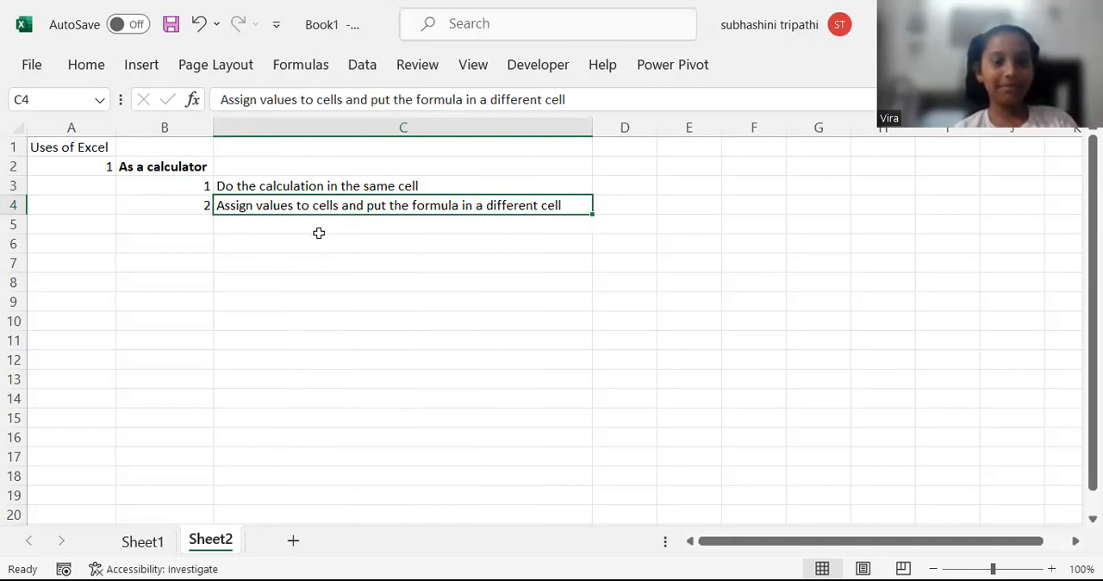
drag(22, 211, 18, 250)
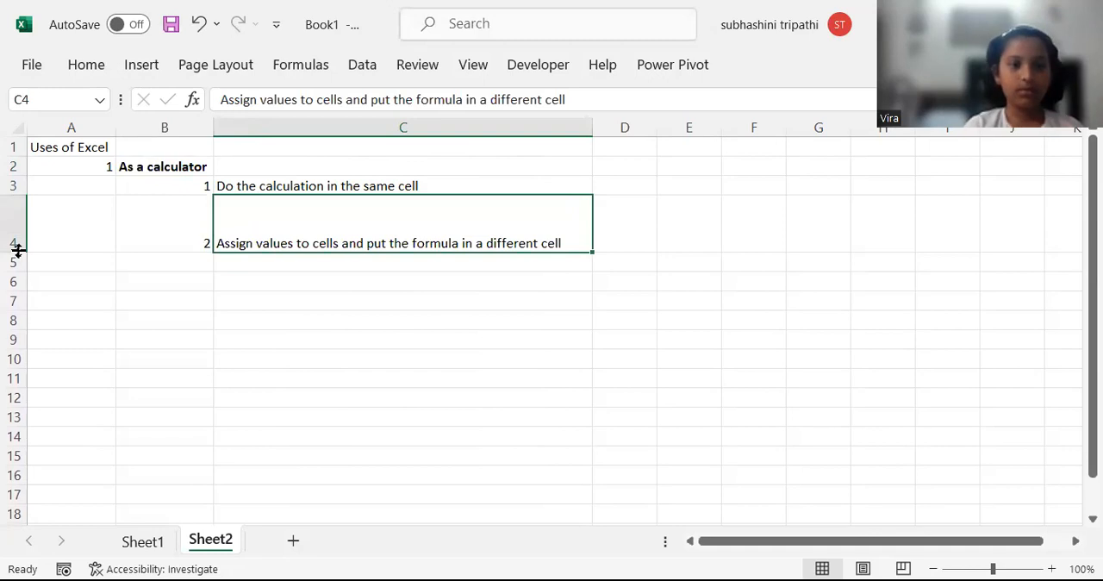
double_click(18, 249)
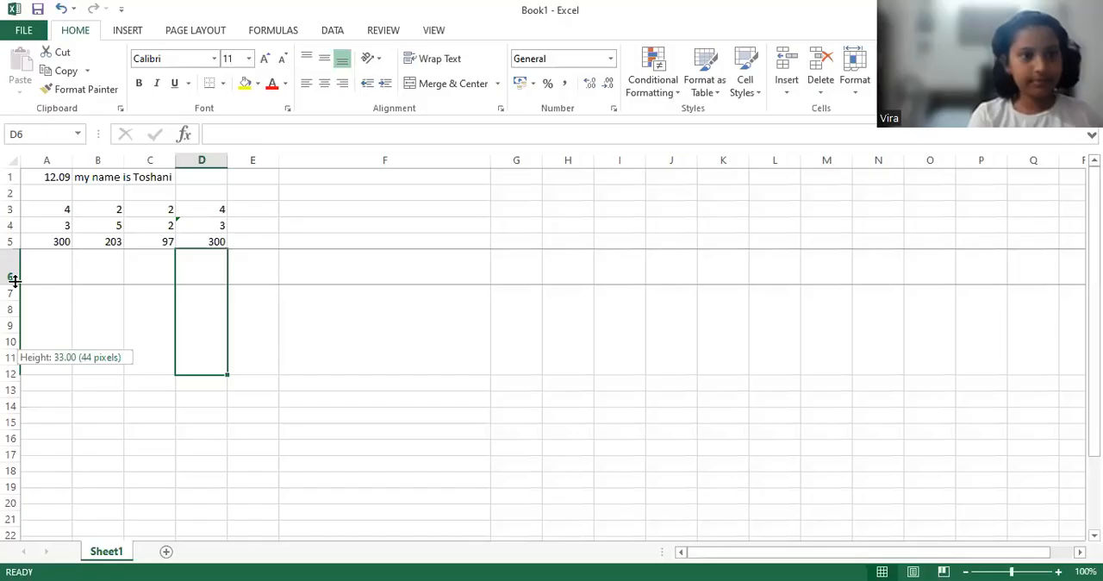
In the workbook holding the 203 plus 97 calculation, widen column F slightly and increase the height of row 6.
drag(13, 278, 24, 267)
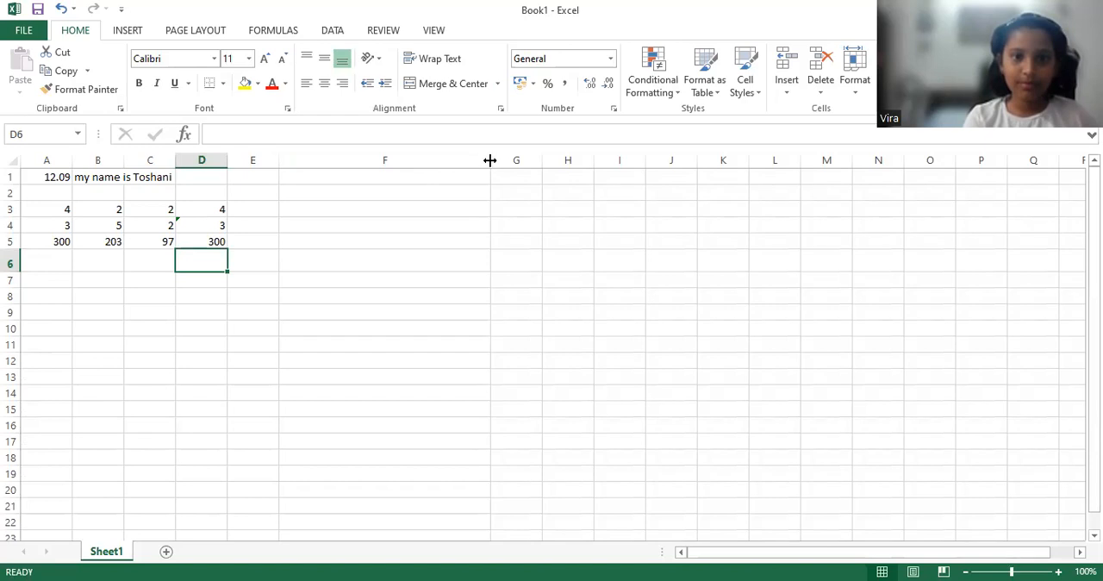
drag(489, 160, 518, 159)
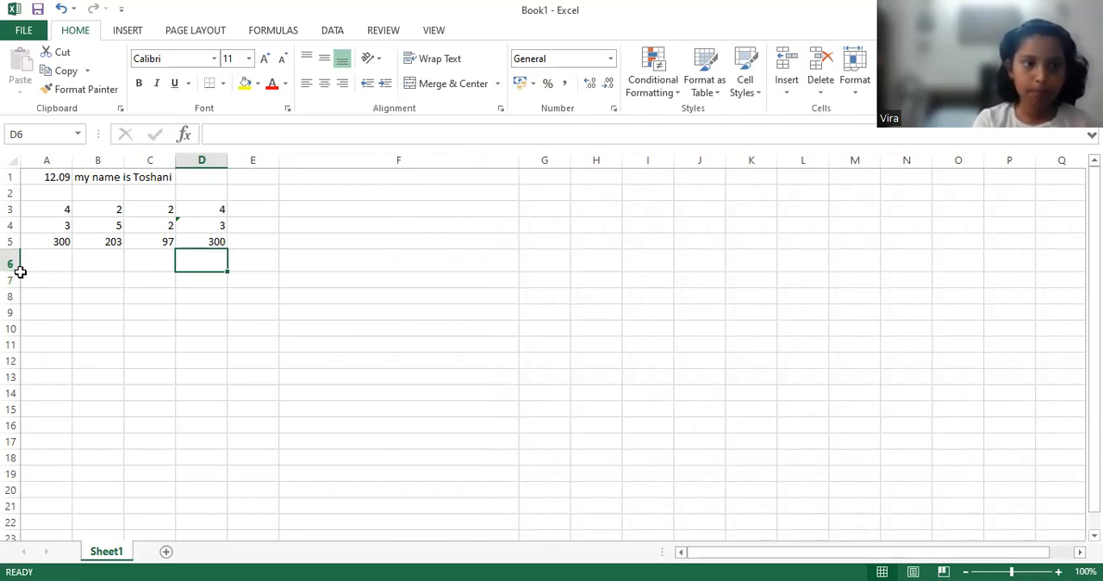
mouse_move(19, 271)
mouse_down()
mouse_move(25, 362)
mouse_move(12, 278)
mouse_up()
click(83, 311)
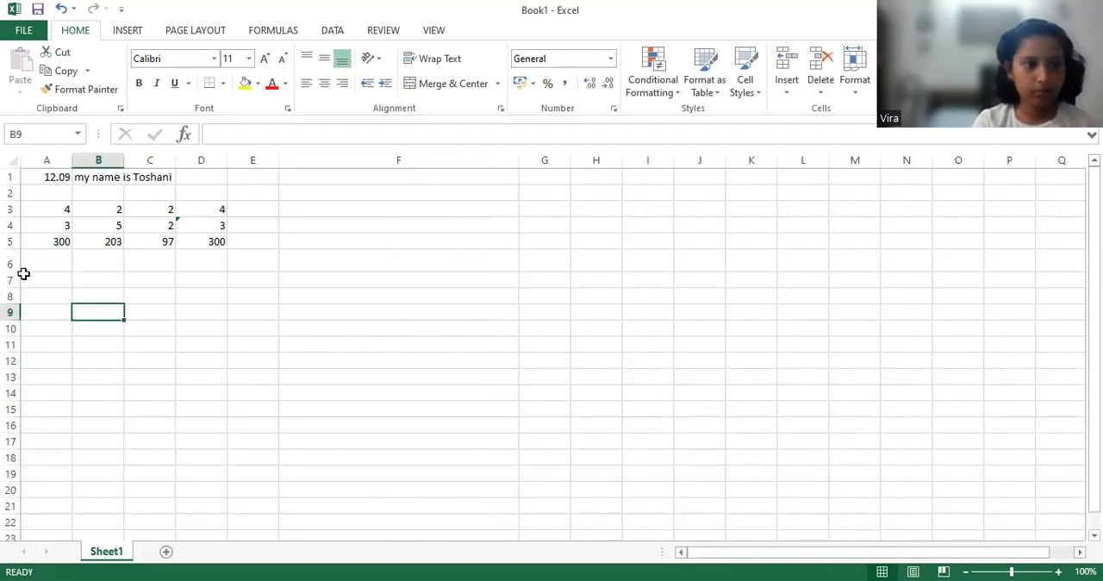
drag(18, 271, 17, 302)
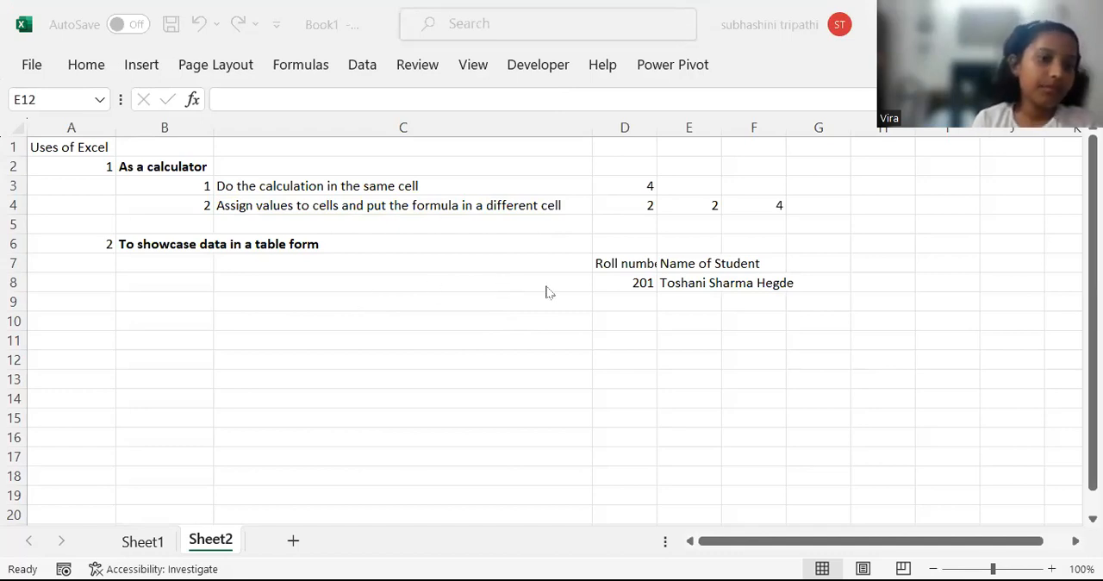
On Sheet2, widen columns D and E to fit the headings "Roll number" and "Name of Student".
click(628, 263)
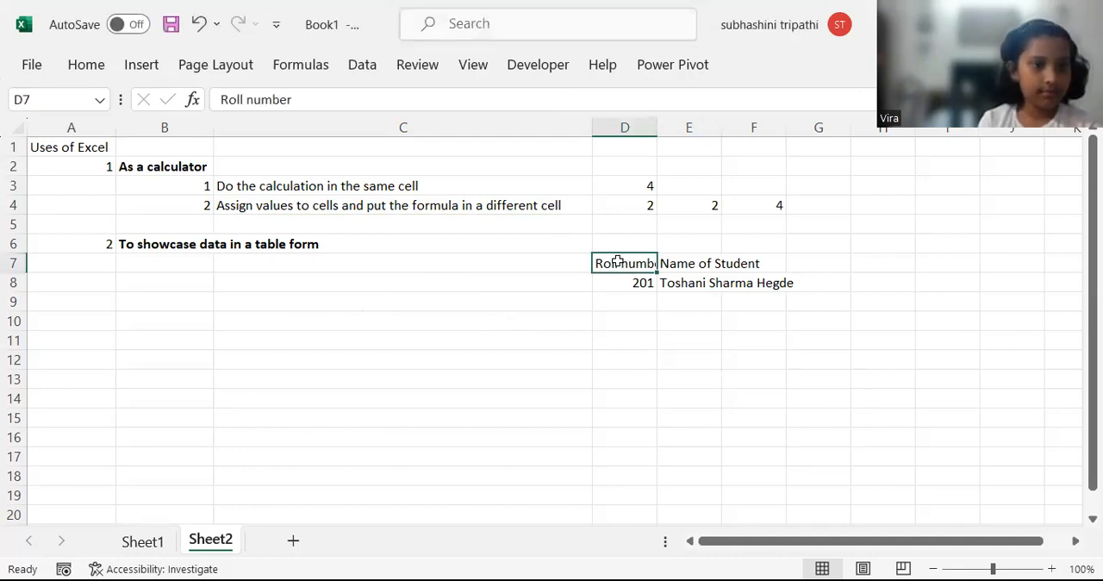
click(679, 262)
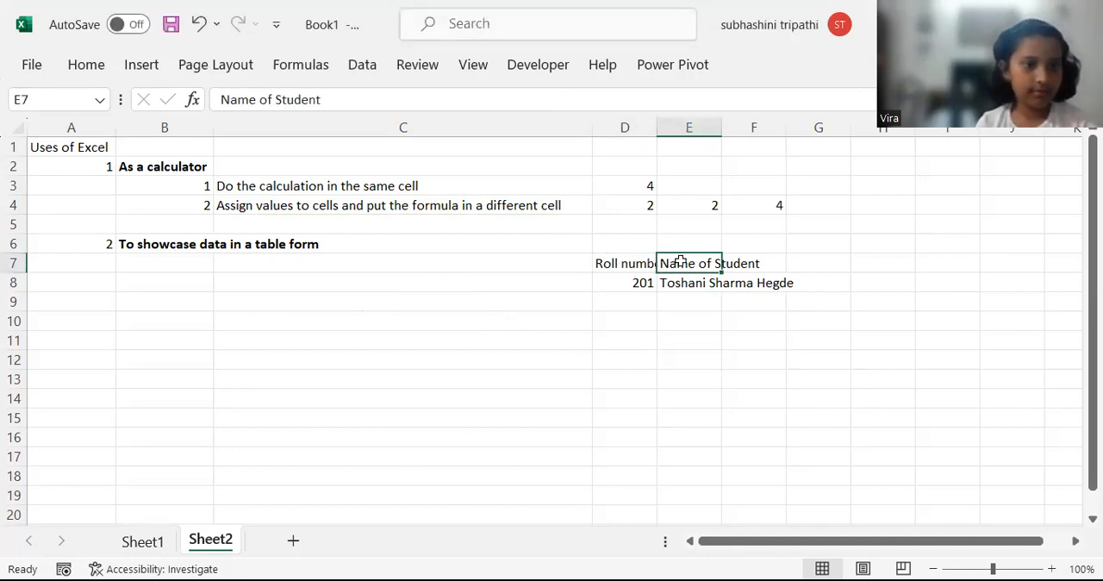
click(617, 263)
click(706, 263)
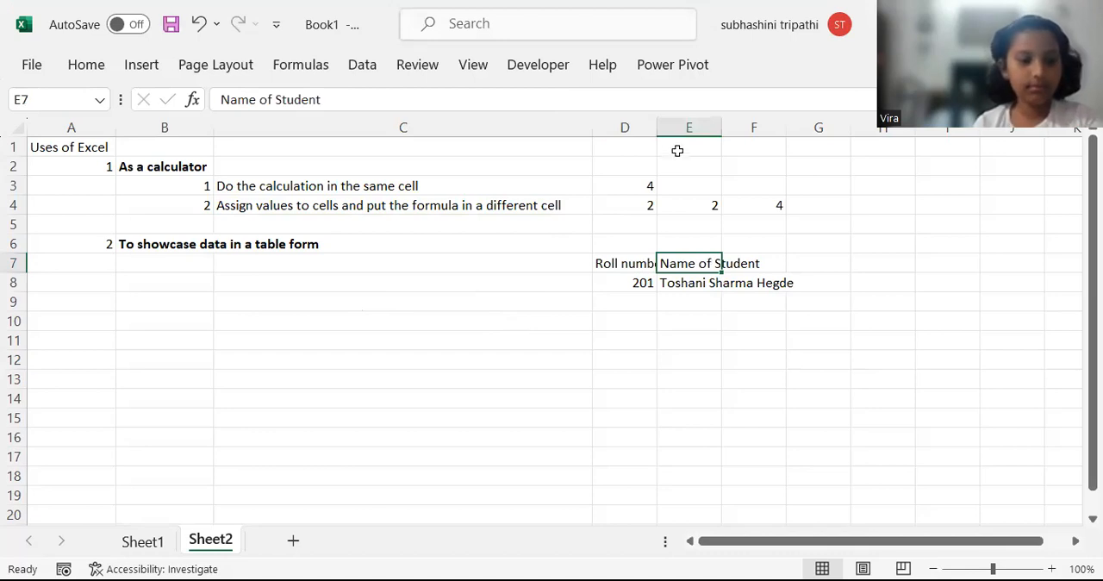
drag(656, 127, 815, 132)
Apply All Borders to the student table in cells D7:E8.
drag(625, 264, 694, 284)
click(104, 79)
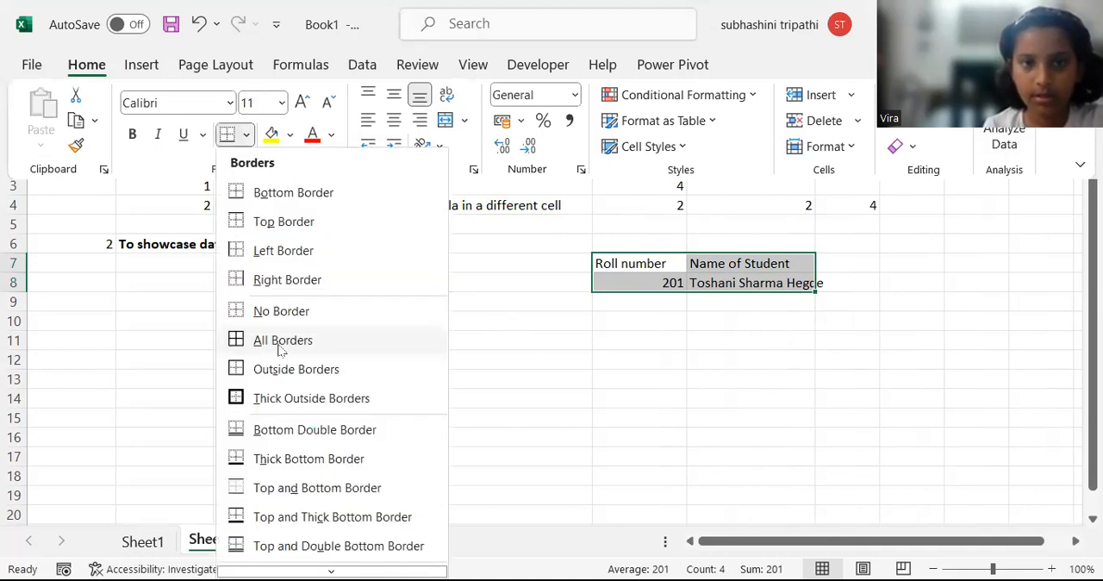
click(282, 341)
Make the table headings in D7:E7 bold and widen column E until the student's full name fits.
click(660, 260)
drag(661, 260, 739, 263)
key(ctrl+b)
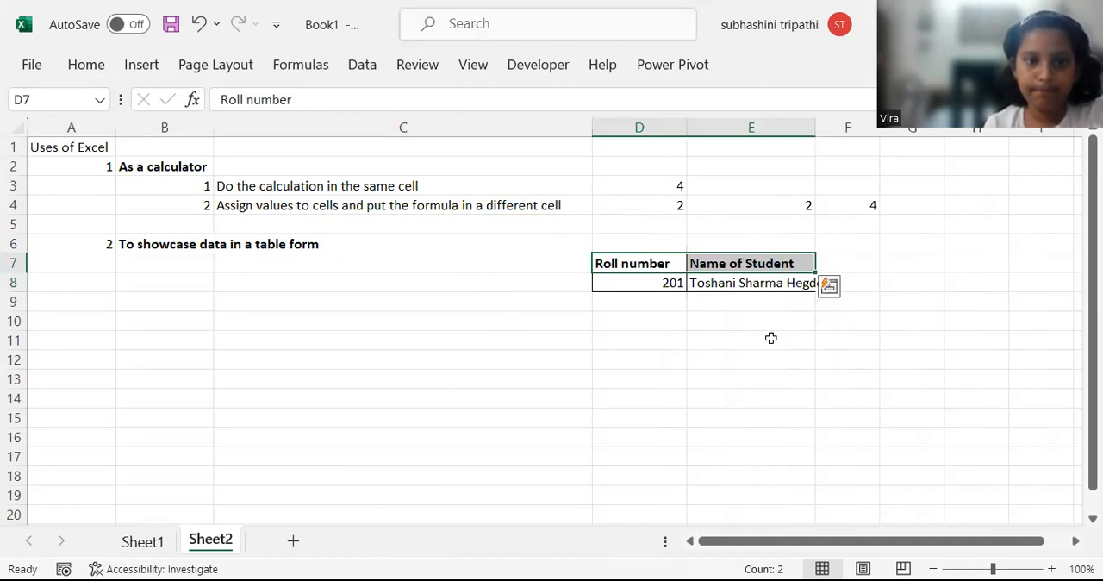
click(770, 337)
drag(815, 130, 826, 131)
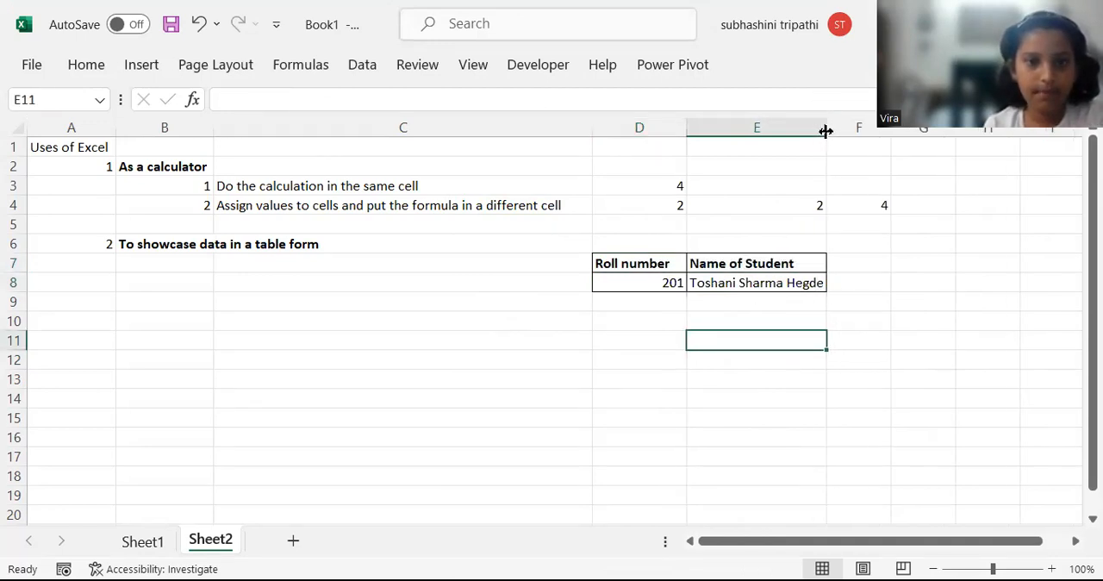
Center the contents of the student table in cells D7:E8 horizontally.
drag(652, 264, 708, 284)
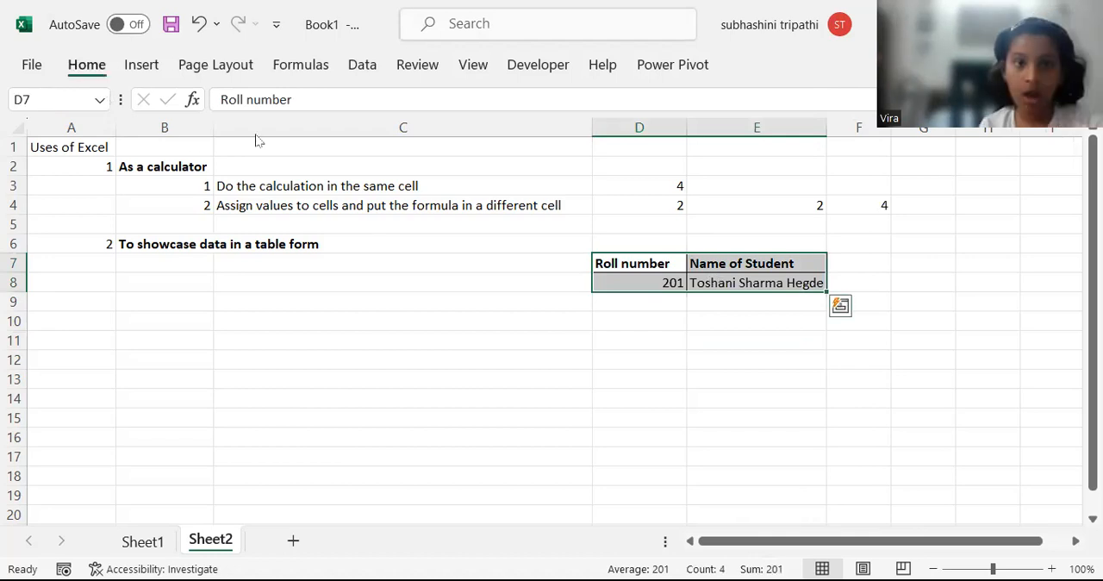
click(86, 65)
click(397, 123)
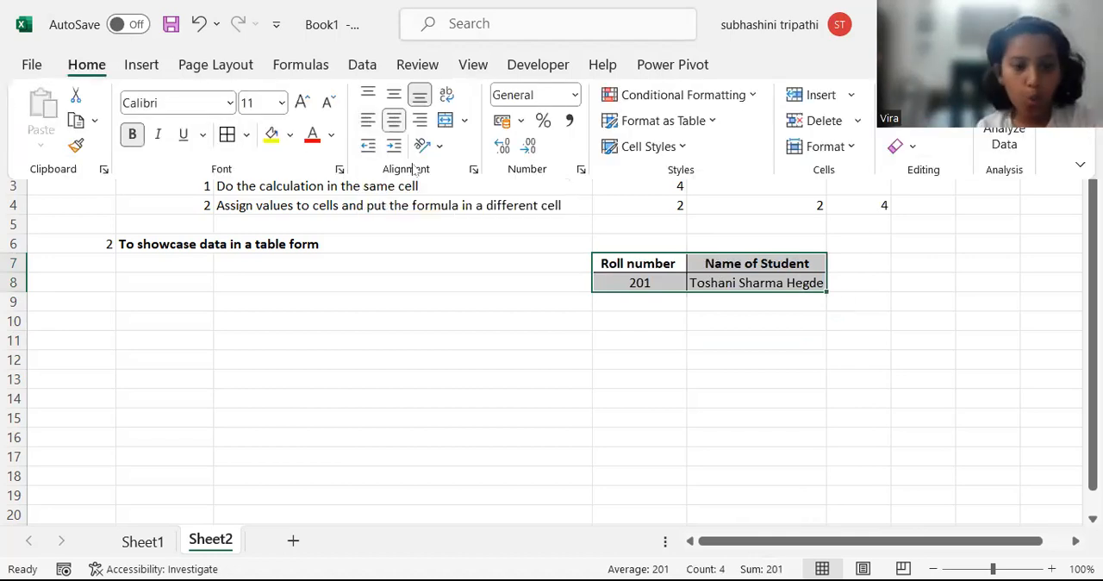
click(662, 377)
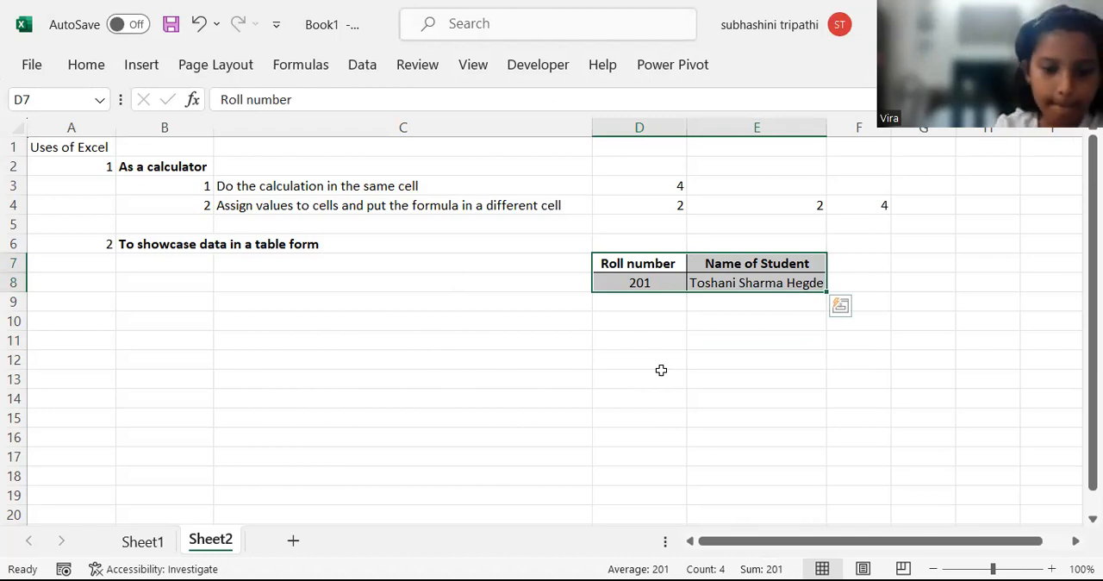
Examine the direct calculation in D3, the assigned values in D4 and E4, and the student table in D7:E8.
click(611, 188)
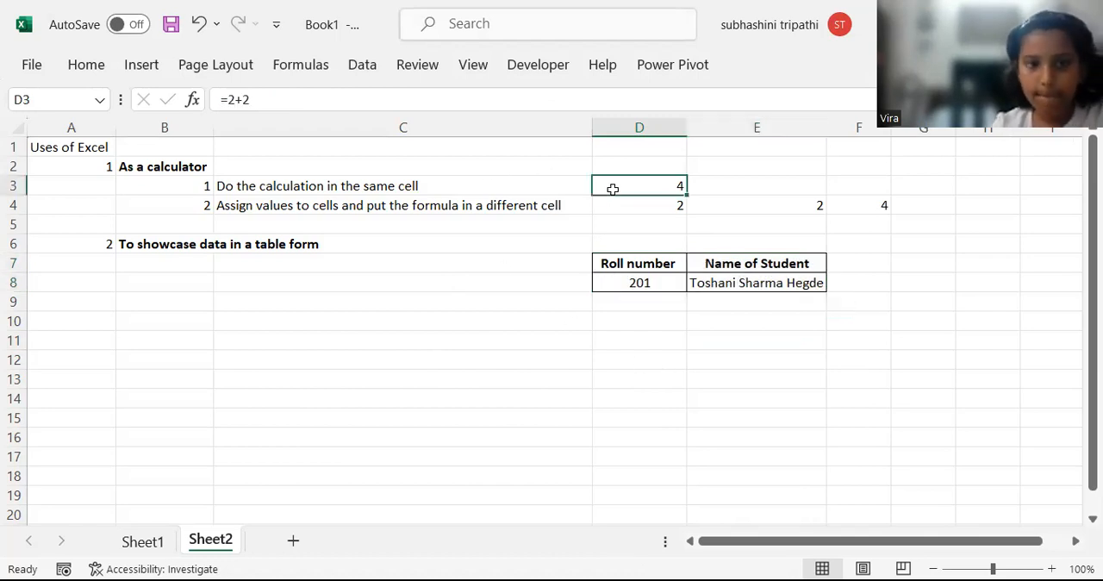
click(618, 199)
click(728, 206)
click(655, 187)
click(653, 208)
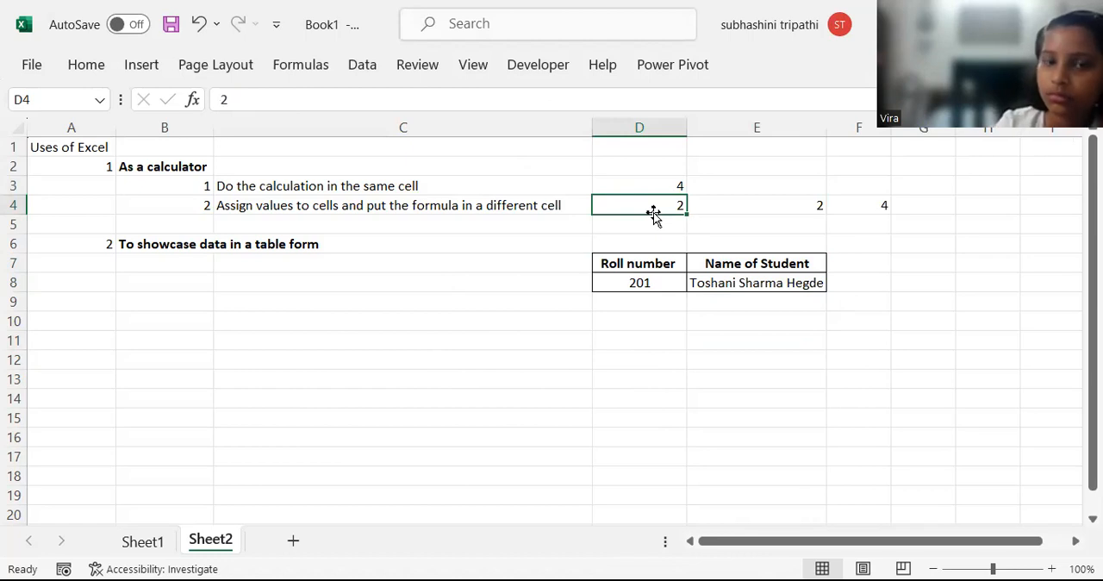
click(626, 225)
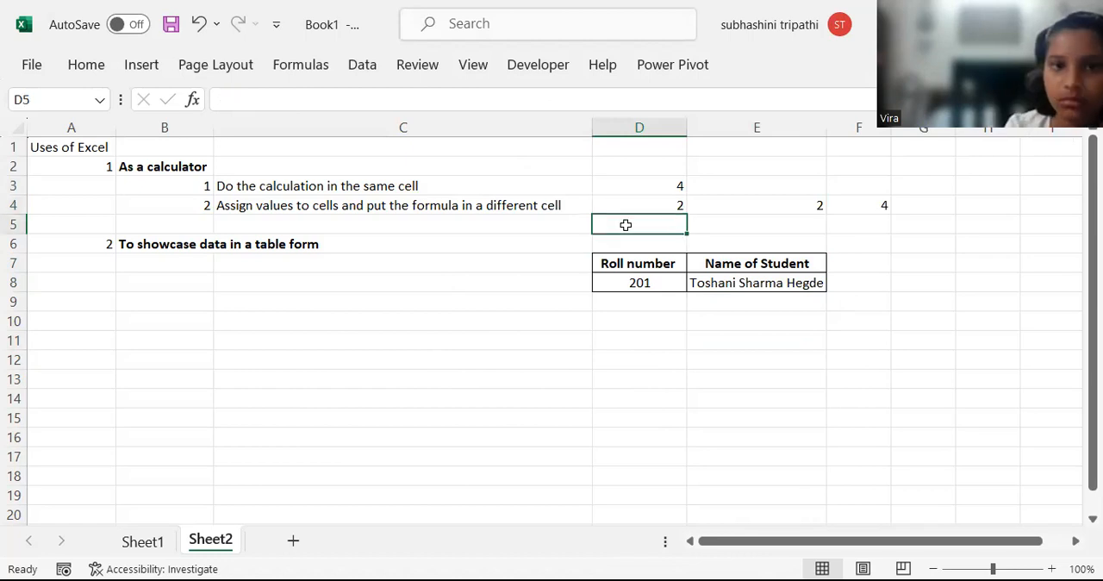
click(660, 300)
click(656, 265)
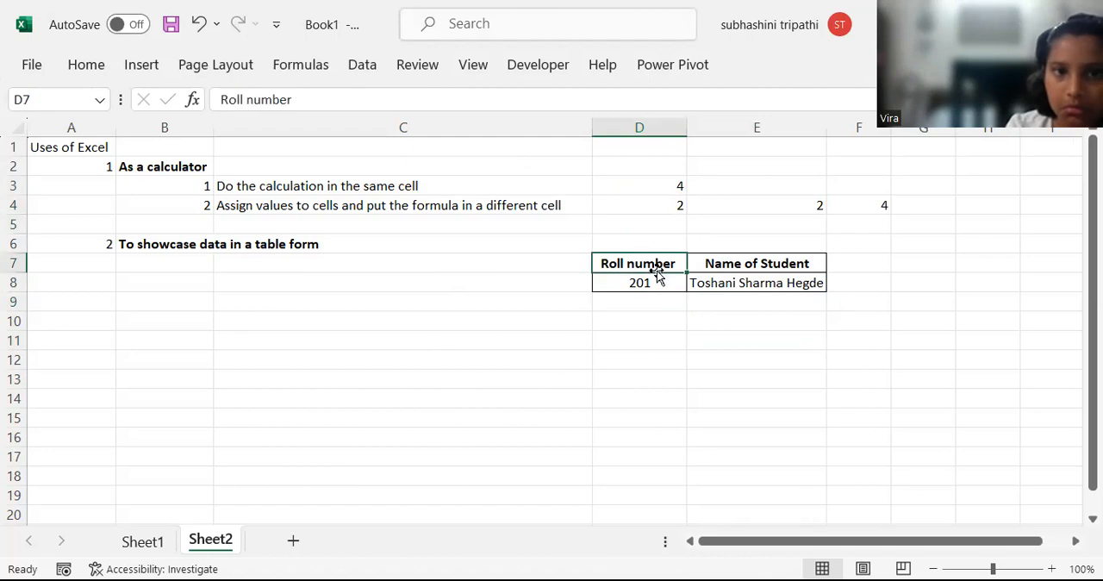
click(703, 282)
click(663, 284)
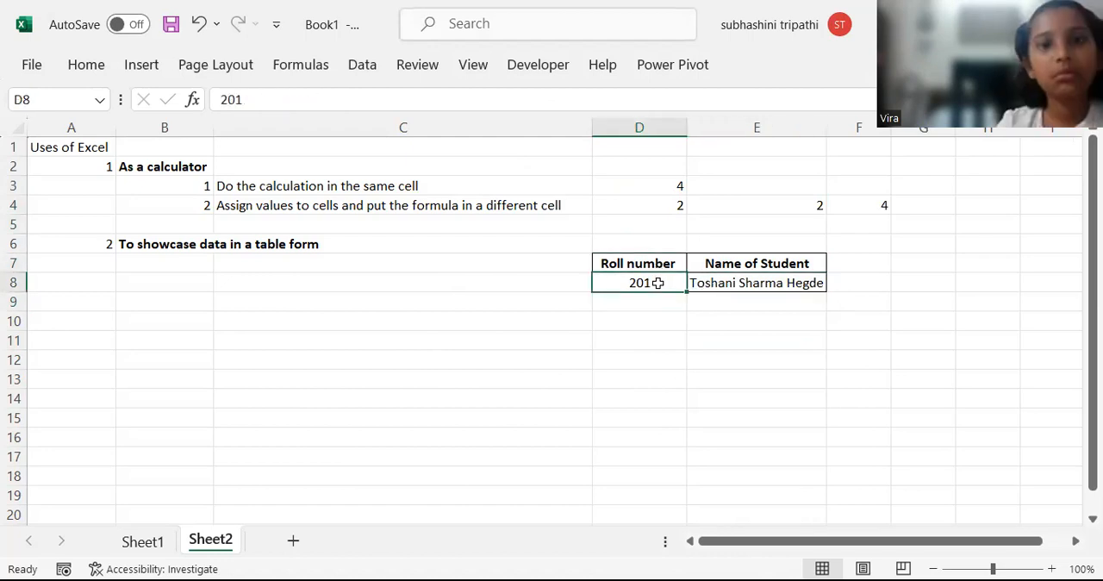
click(600, 223)
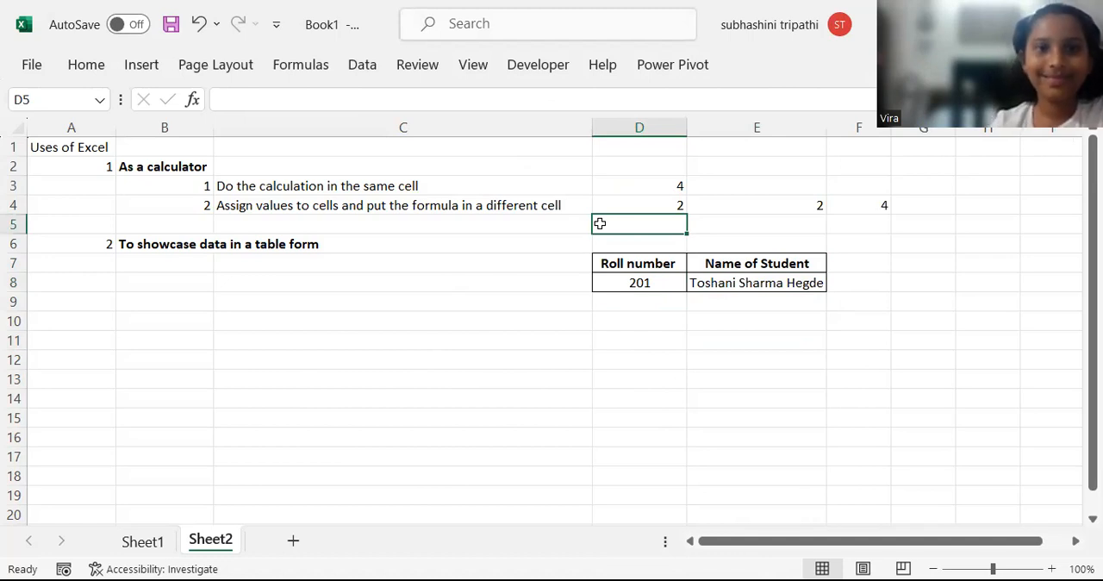
text(=)
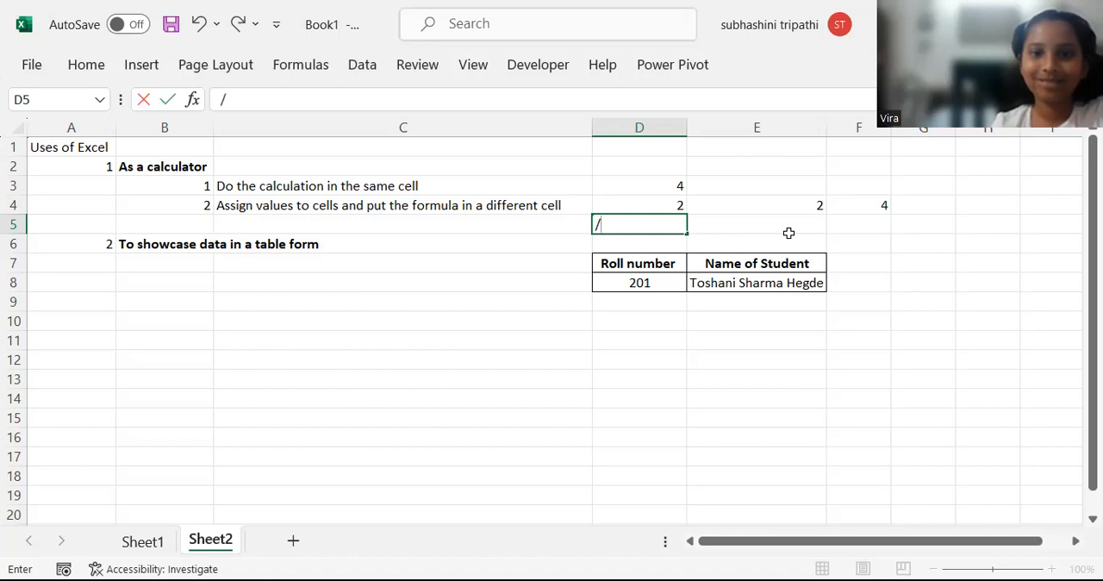
key(BackSpace)
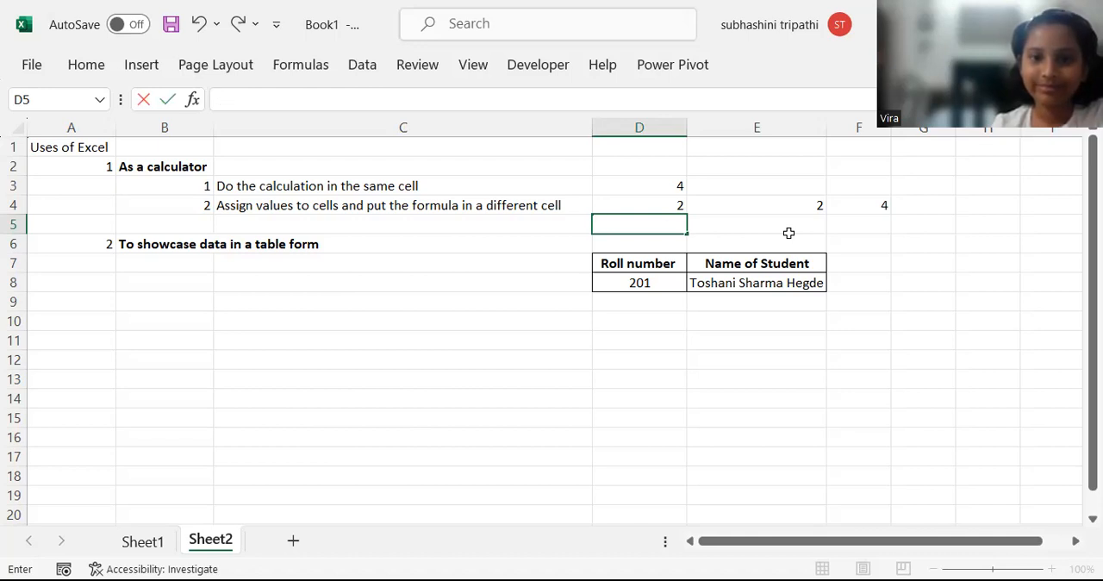